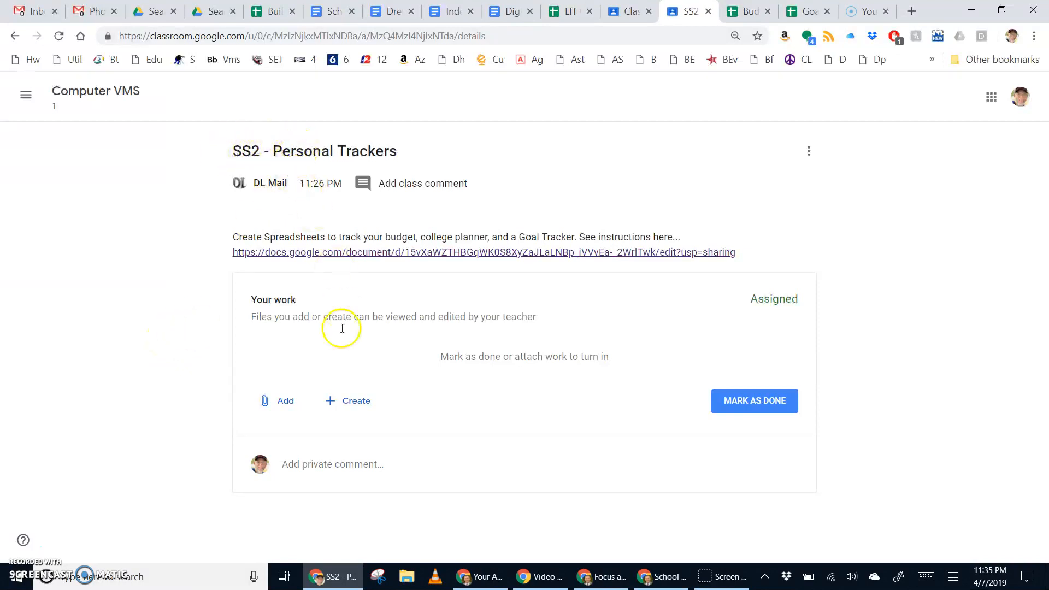
Step: Create a new Google Sheets file under Your work, open it, then return to the assignment
click(347, 407)
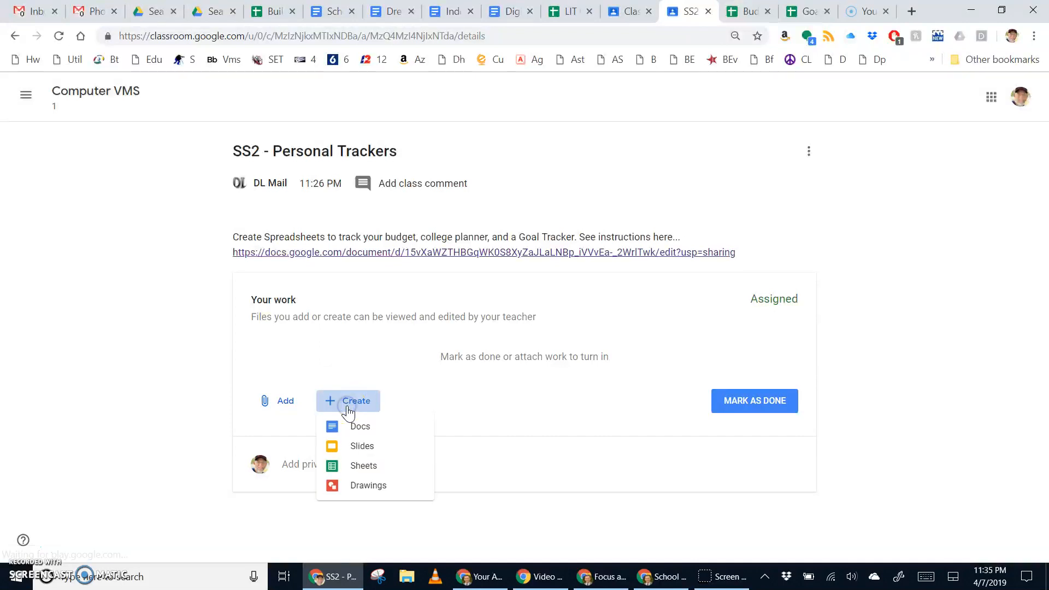
click(359, 469)
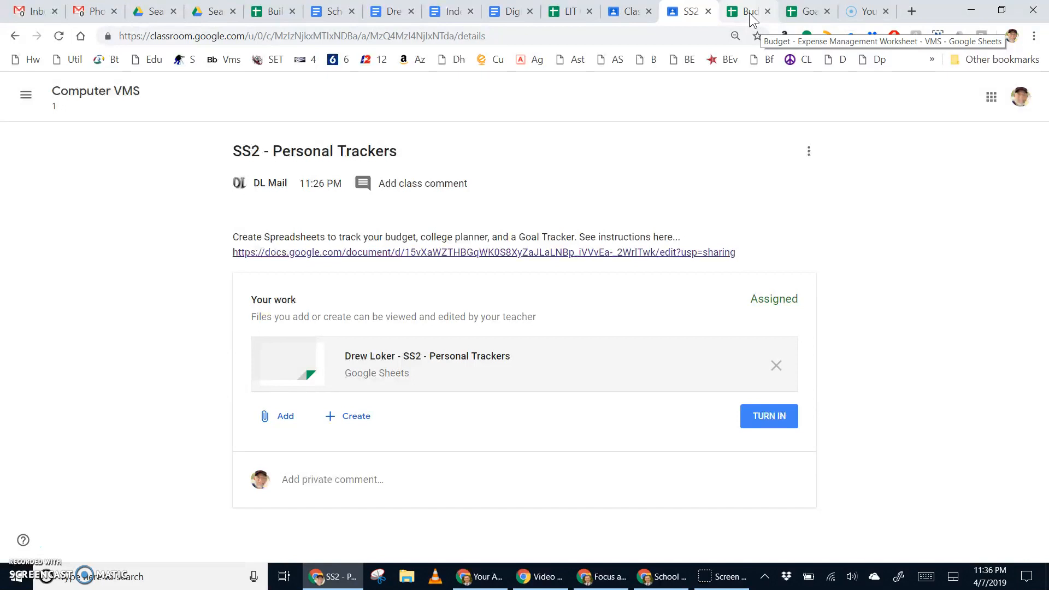
click(384, 361)
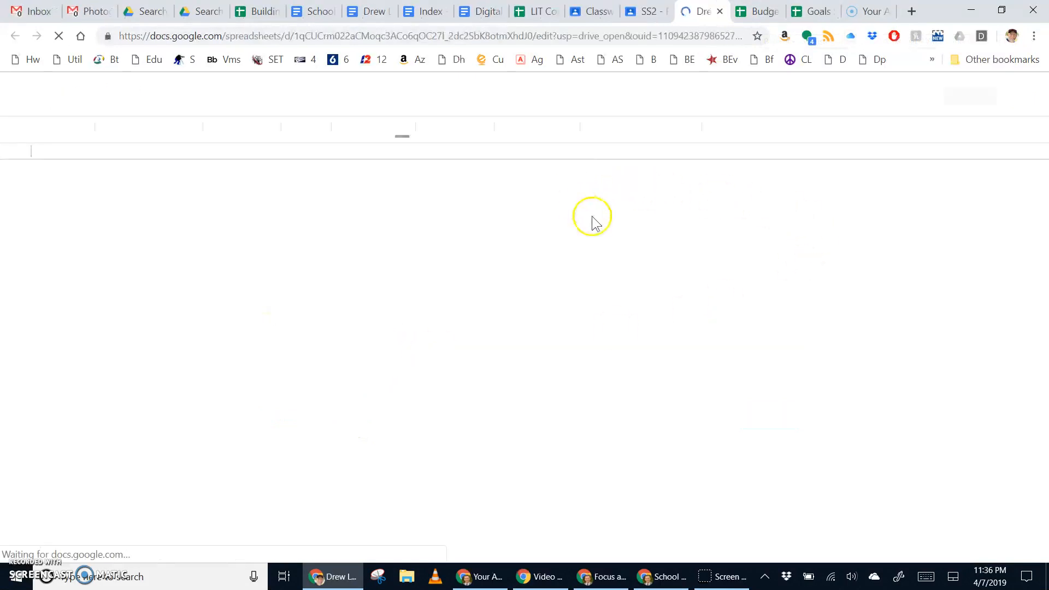
click(639, 22)
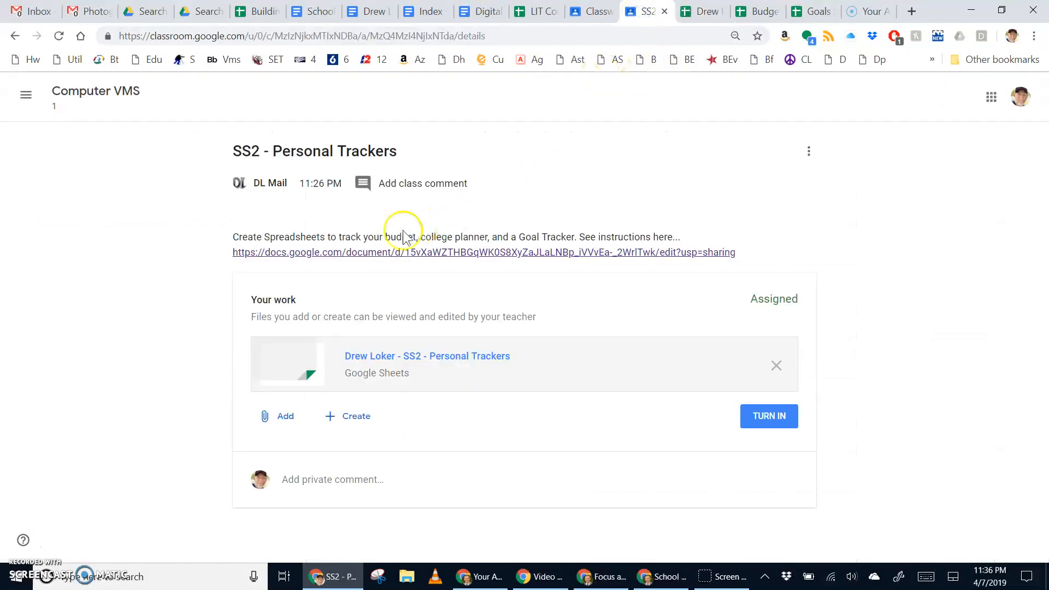
Step: Open the spreadsheet instructions and scroll to the Assignment 2 Activity 4 teen budget example
click(353, 253)
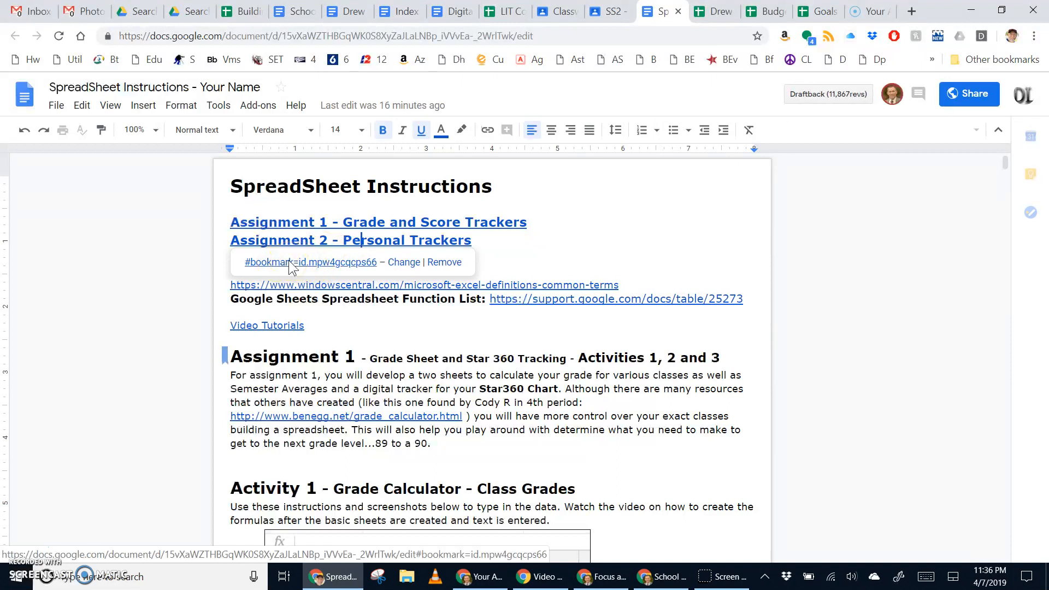
click(290, 266)
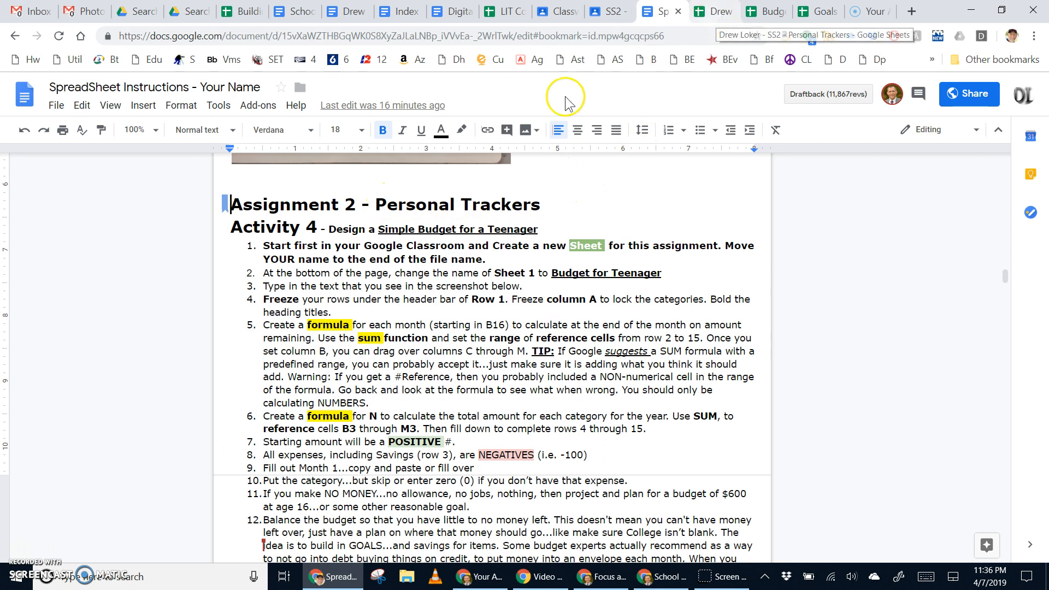
click(253, 226)
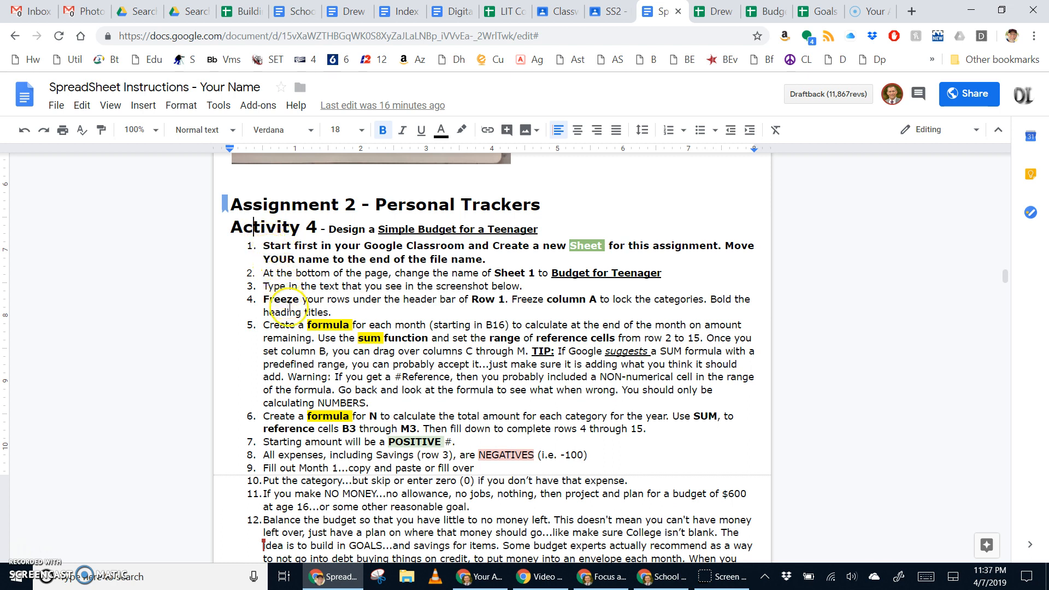
scroll(293, 311, down, 4)
scroll(293, 312, down, 3)
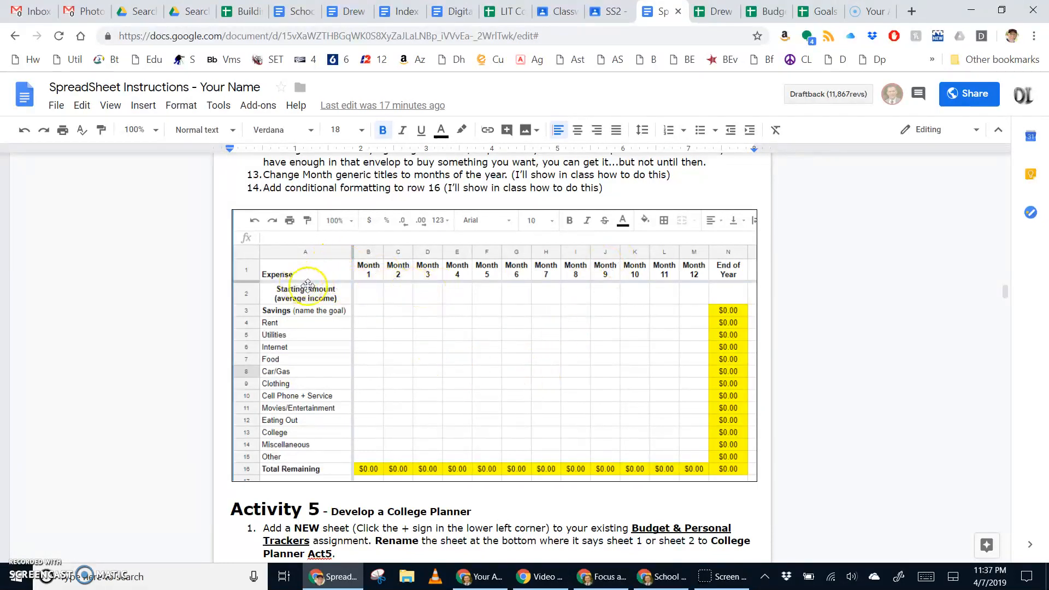
Step: Rename Sheet1 to 'Budget for Teenager'
click(717, 16)
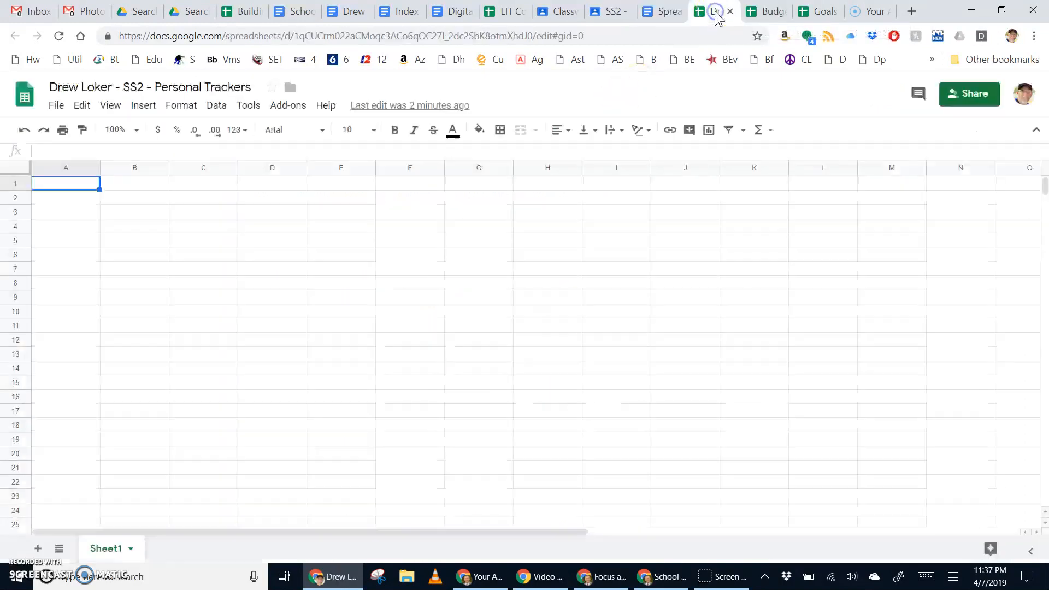
click(132, 549)
click(126, 377)
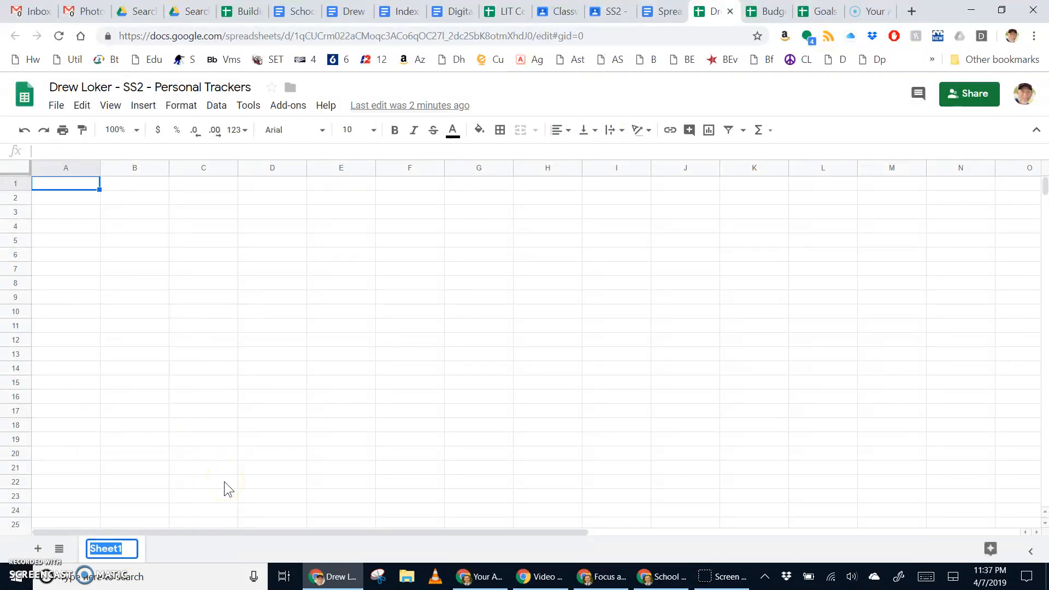
text(Bu)
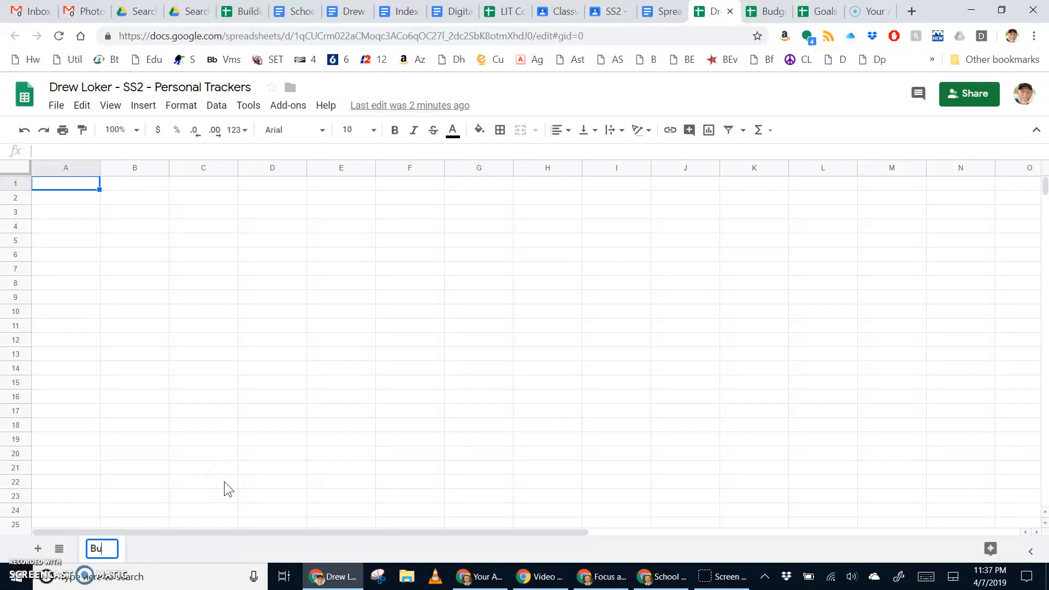
text(dget for Te)
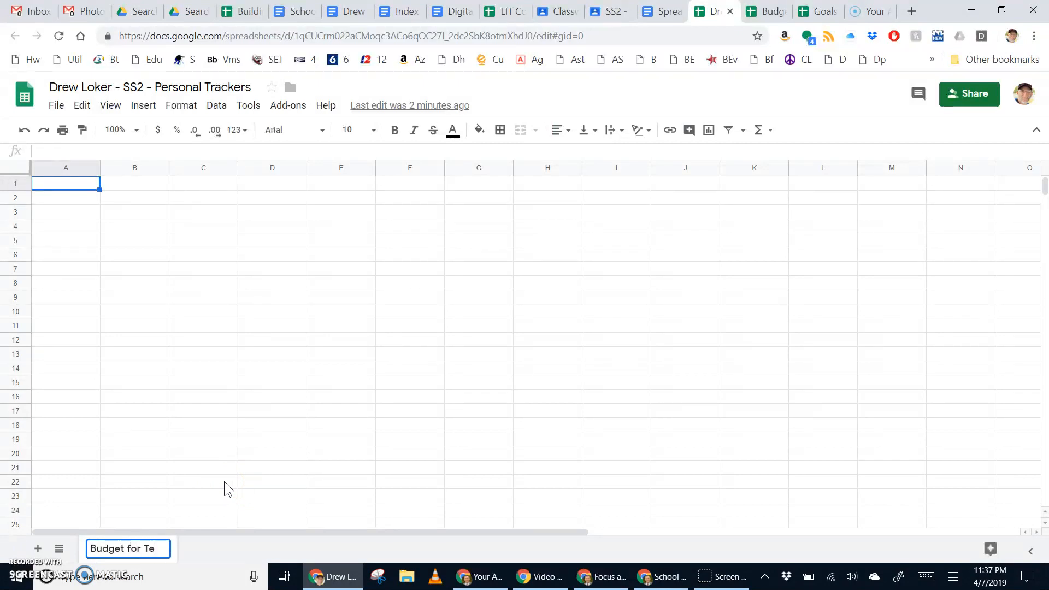
text(enager)
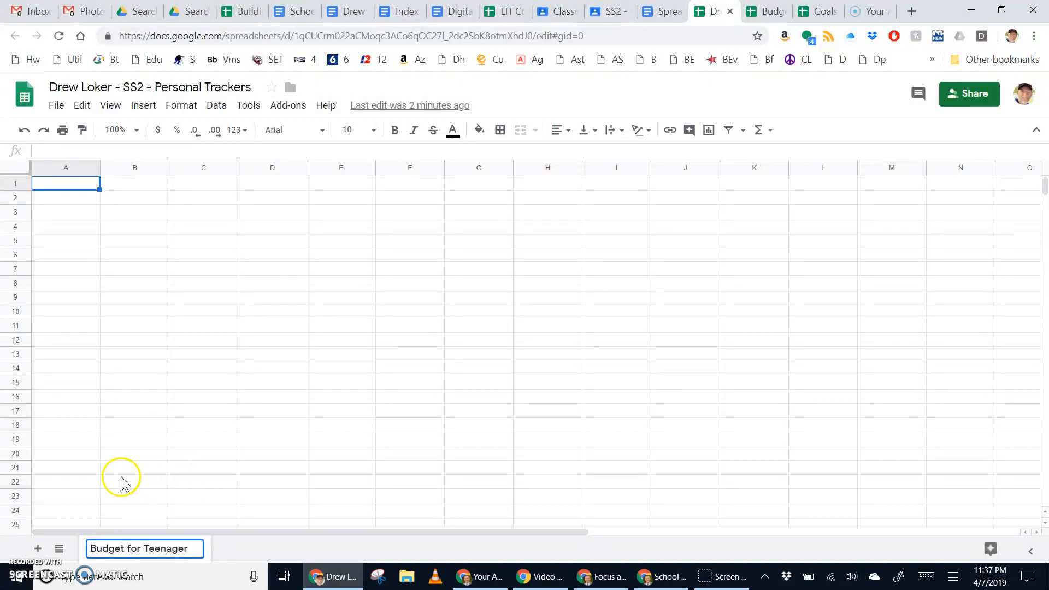
click(212, 308)
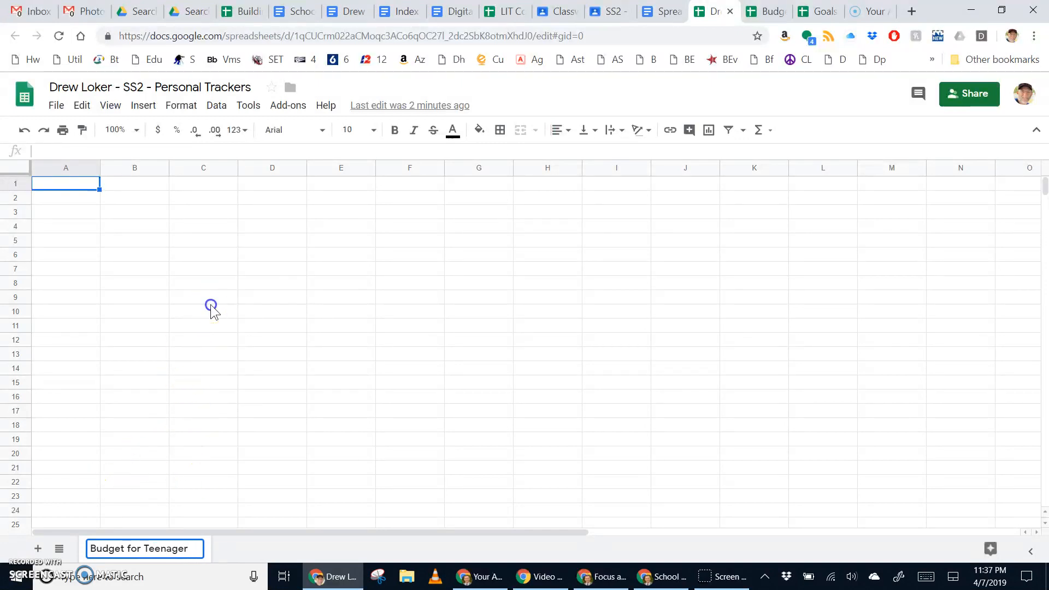
Step: Edit the file title so the student's name follows 'SS2 - Personal Trackers'
double_click(96, 88)
click(101, 88)
drag(114, 85, 37, 89)
key(BackSpace)
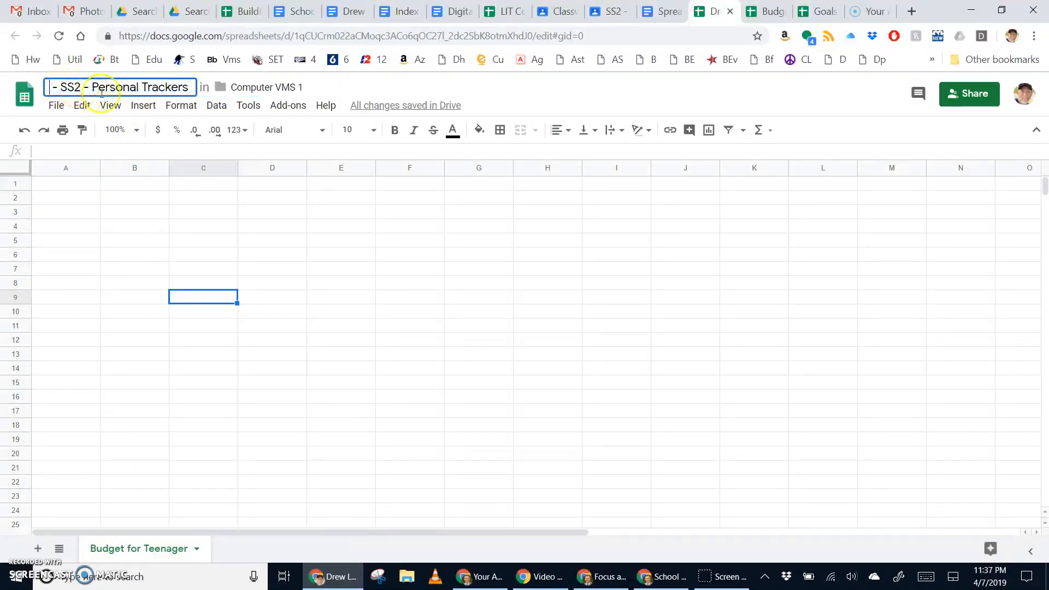
key(Delete)
key(Delete)
key(Delete)
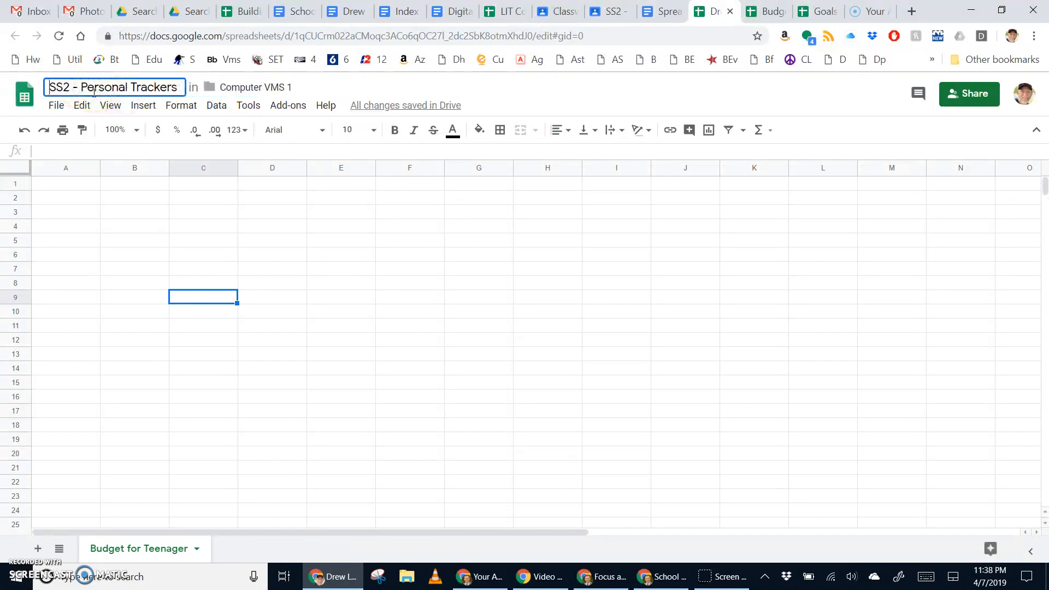
click(179, 89)
text(- )
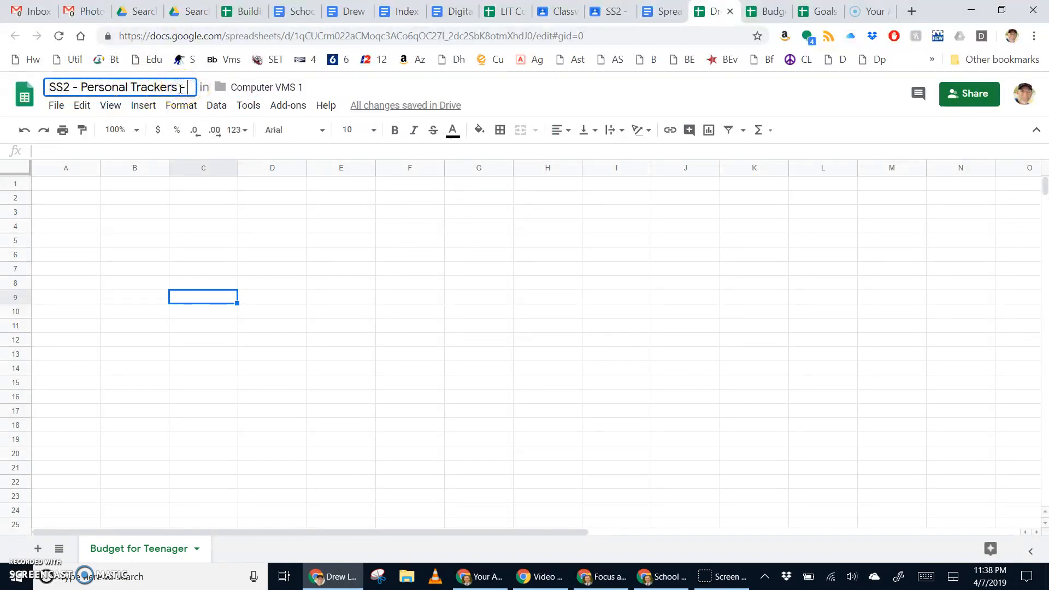
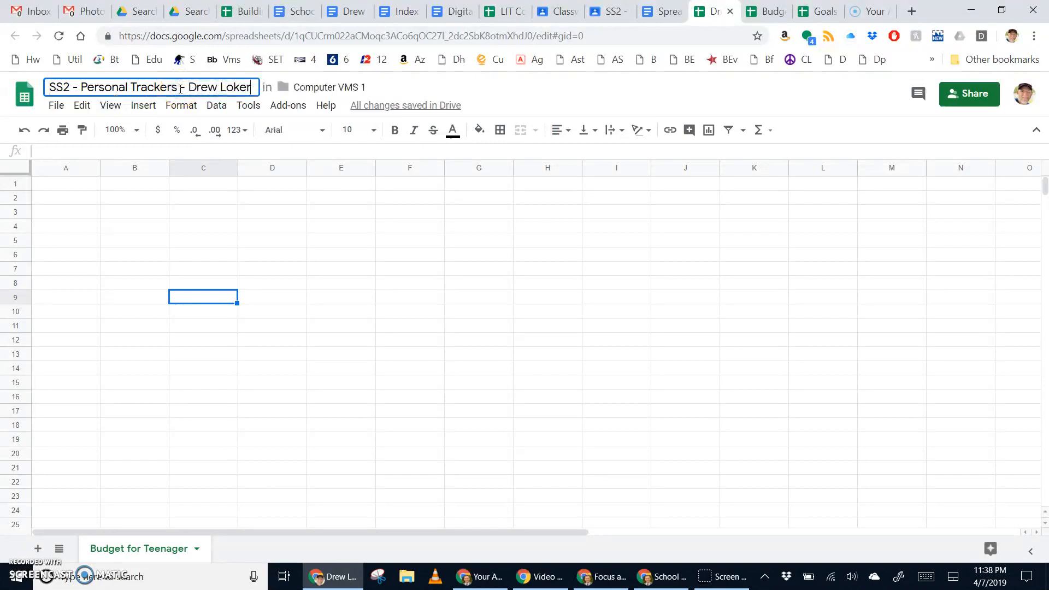
key(Return)
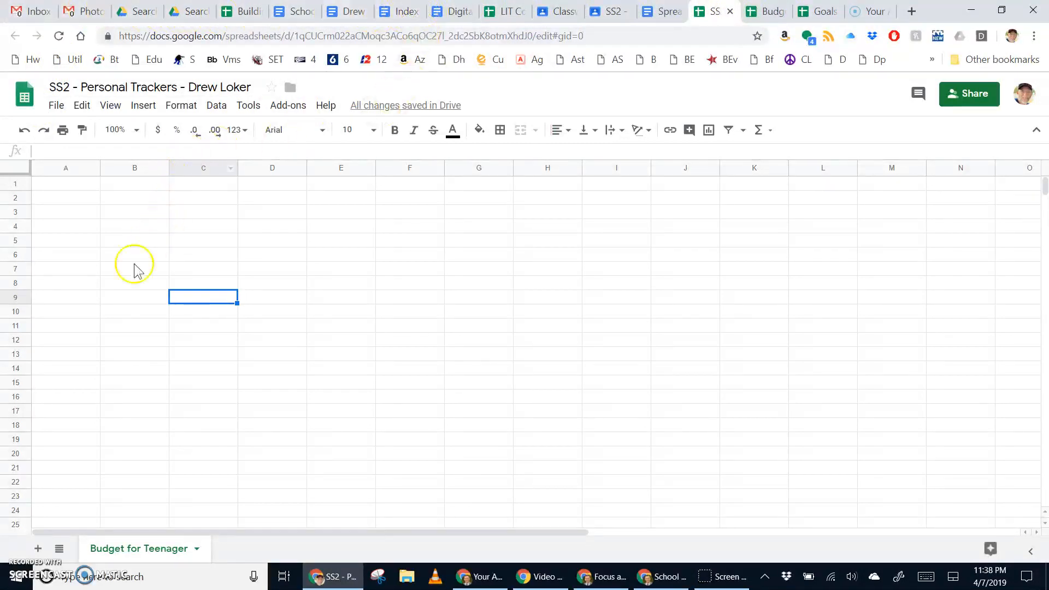
Step: Enter Expense, January–December, End of Year and the categories, freeze row 1, and widen column A
click(117, 453)
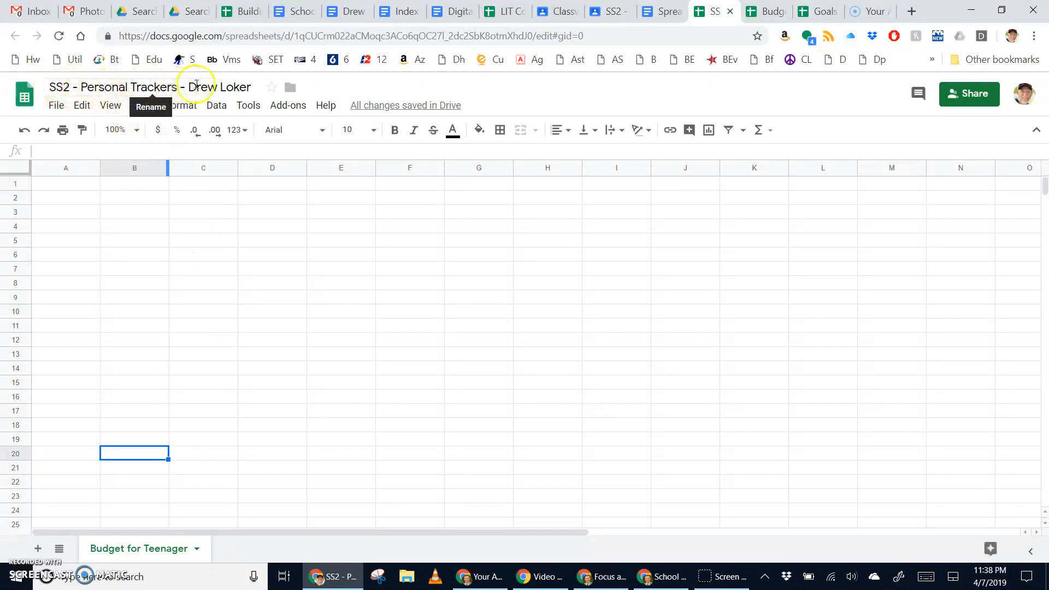
click(133, 297)
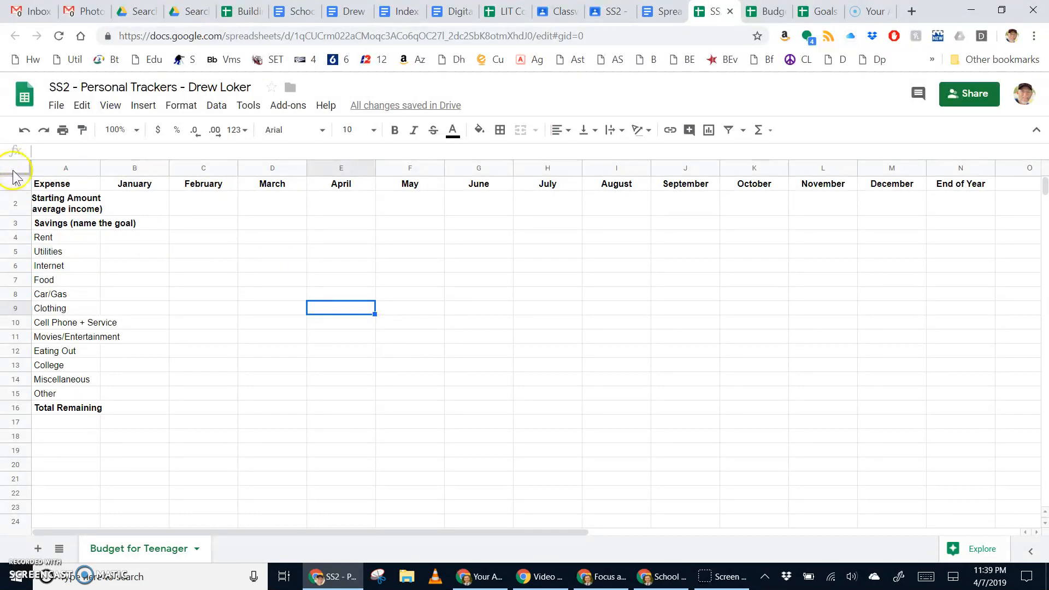
drag(18, 174, 85, 170)
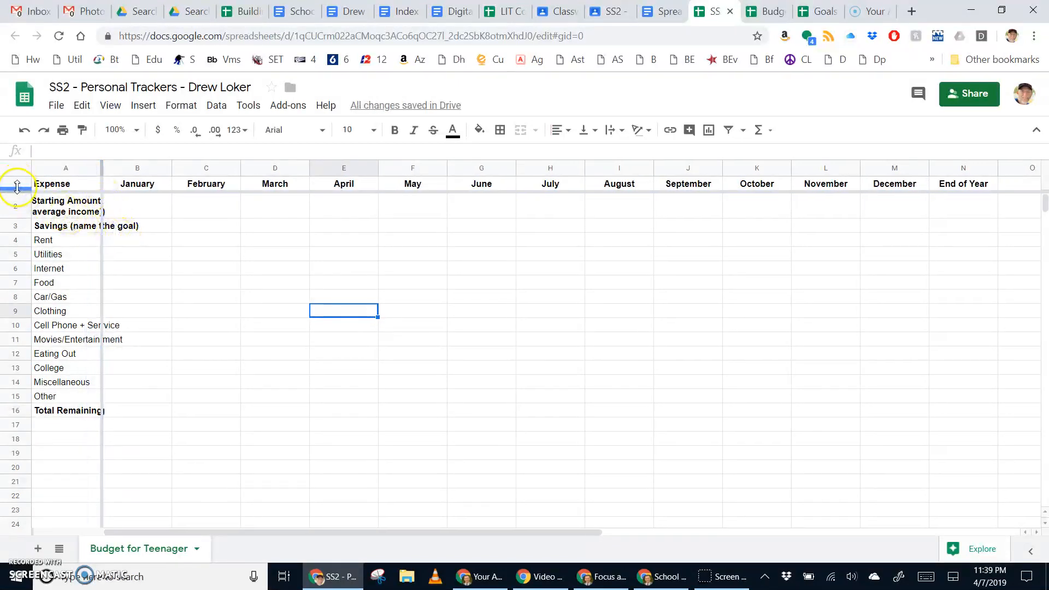
click(184, 209)
drag(99, 168, 120, 170)
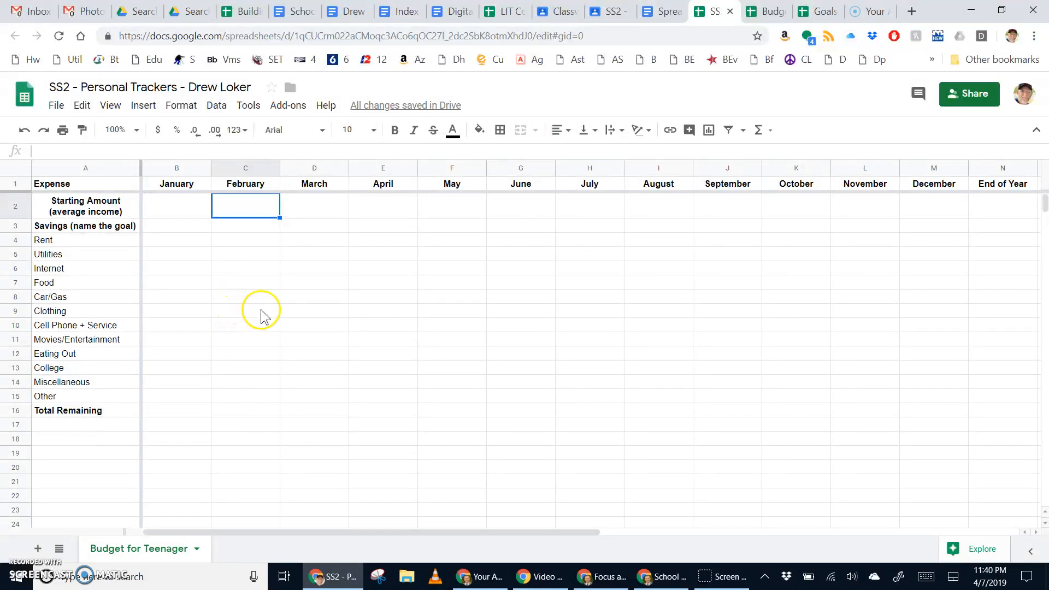
Step: Enter =sum(B2:B15) in B16 as January's Total Remaining
click(173, 411)
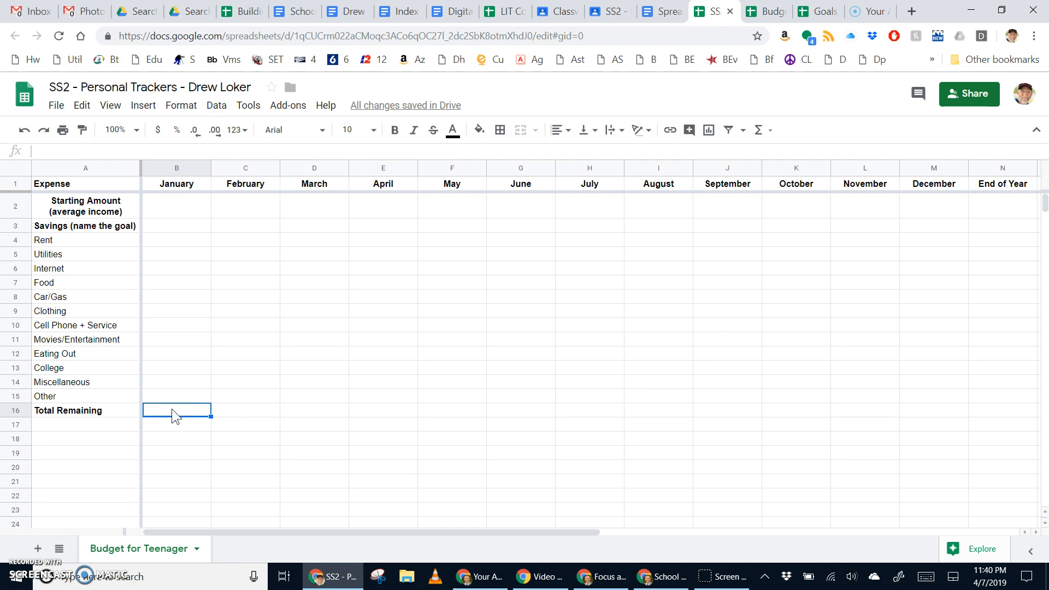
text(=sum)
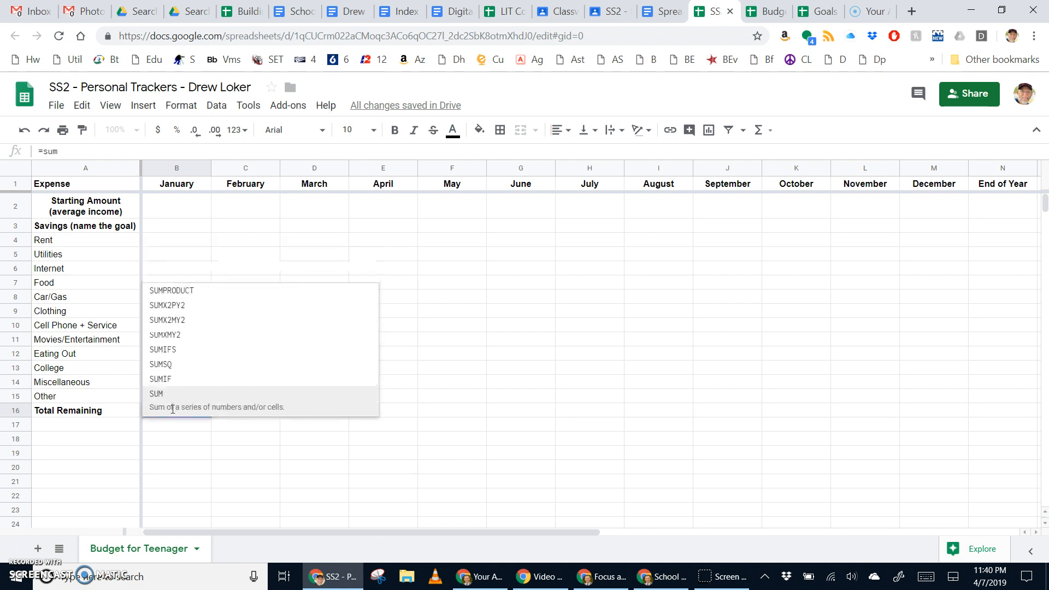
text(()
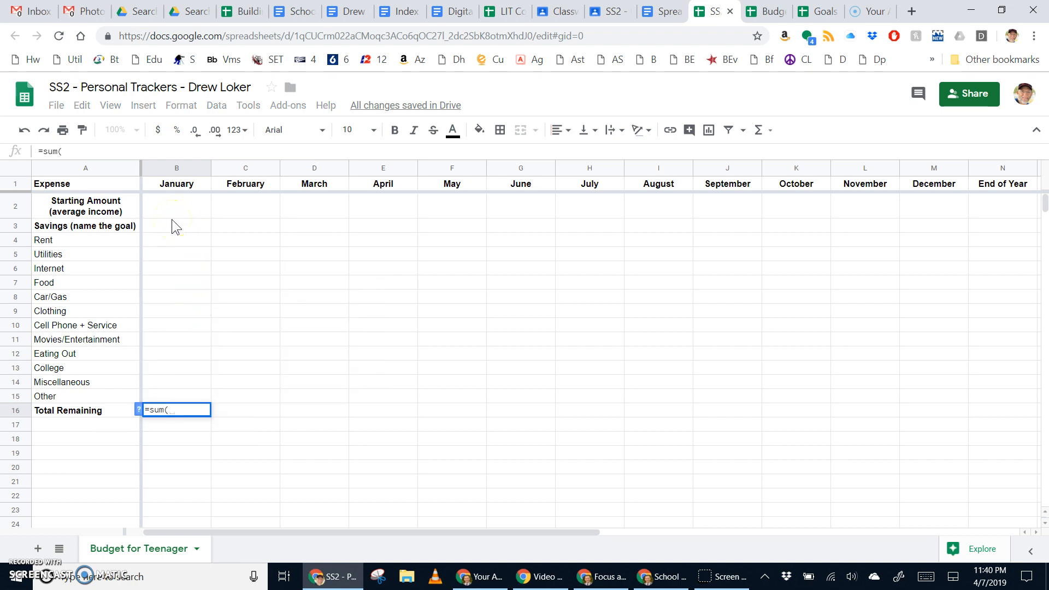
drag(174, 211, 175, 396)
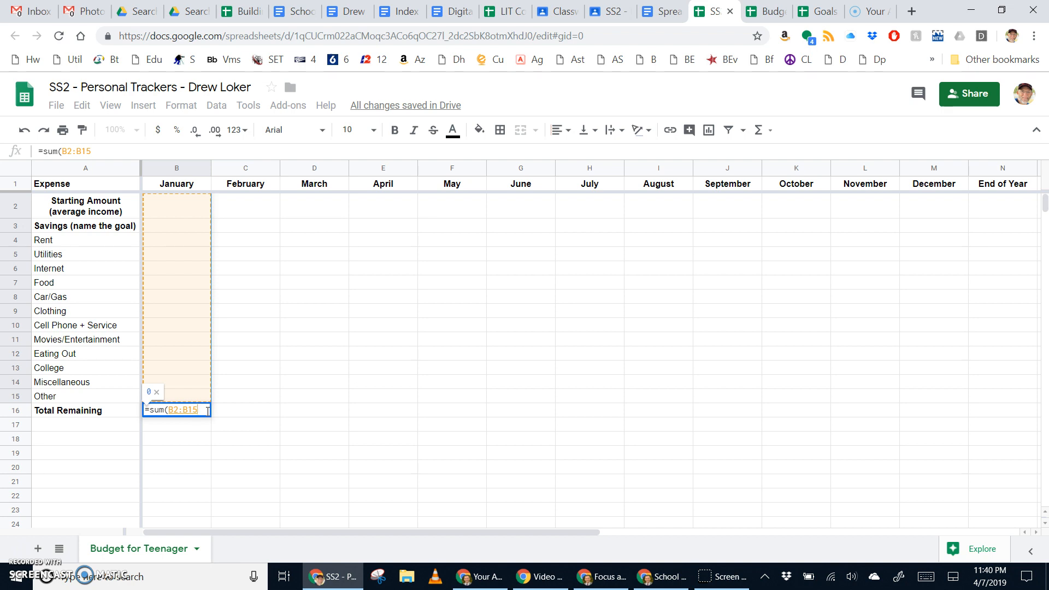
key(Return)
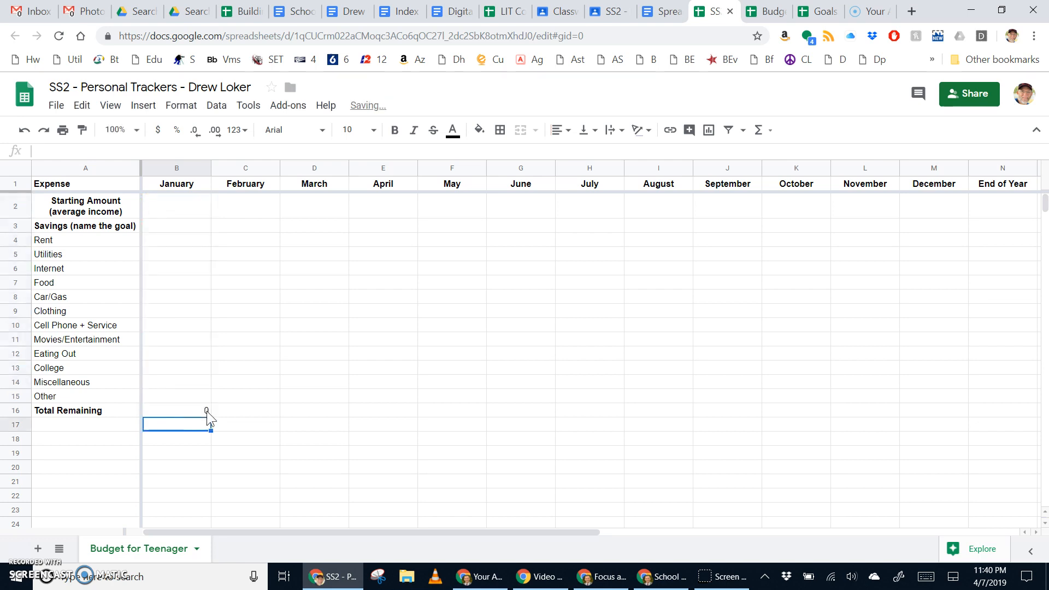
click(179, 413)
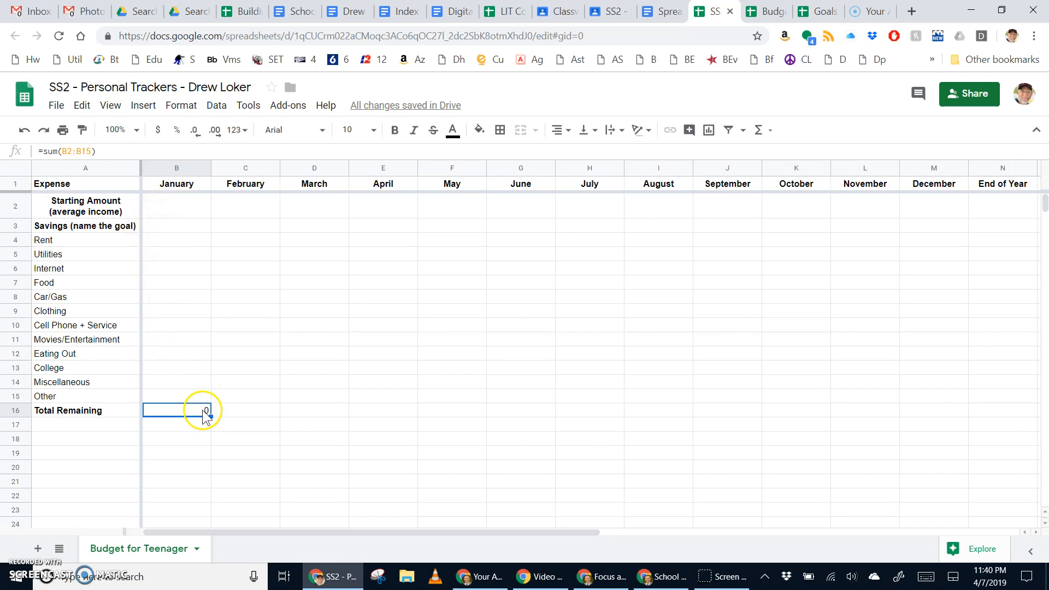
click(189, 213)
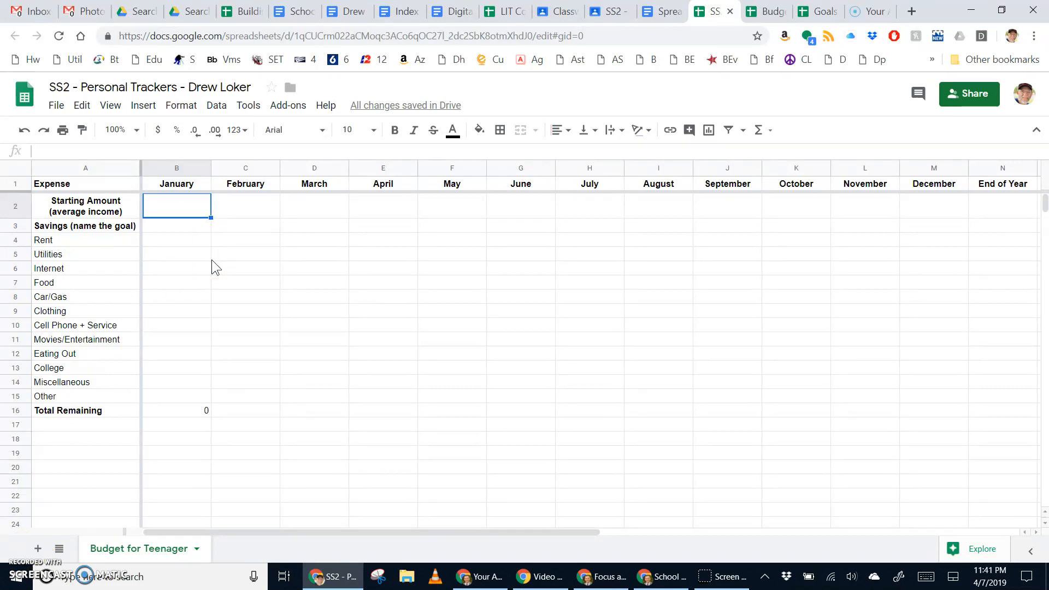
Step: Enter $600 as January's Starting Amount in B2
text($)
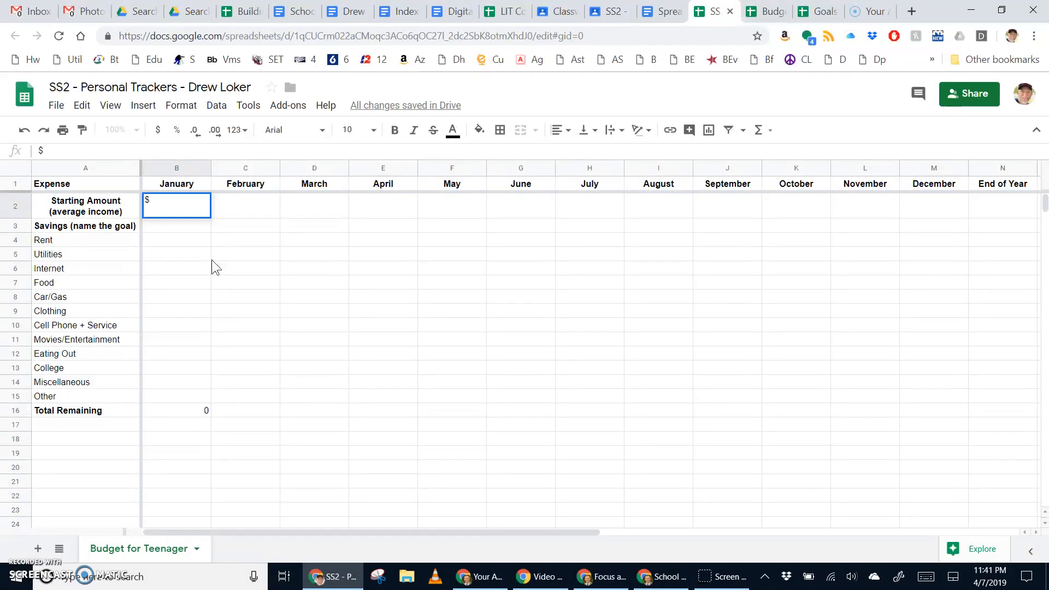
text(600)
key(Return)
Step: Select January's values and compare them against the instructions document
click(189, 213)
drag(191, 217, 200, 413)
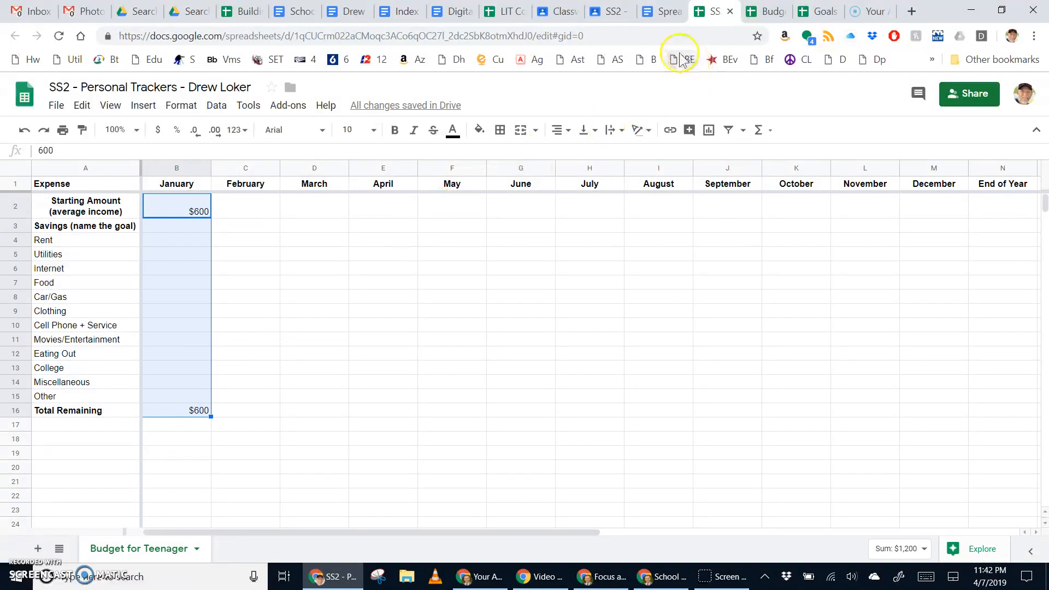
click(660, 12)
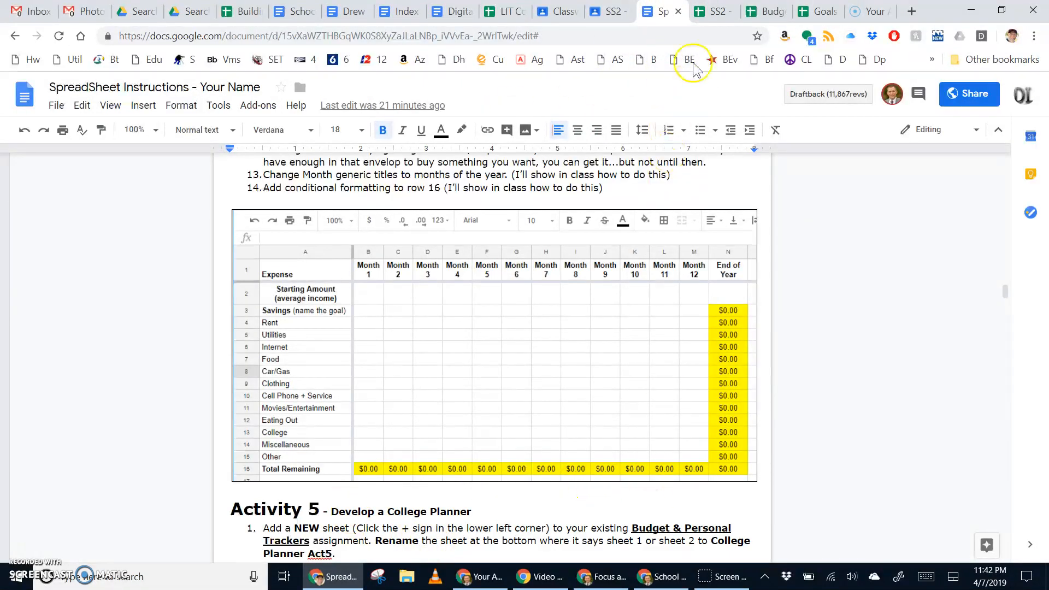
click(712, 12)
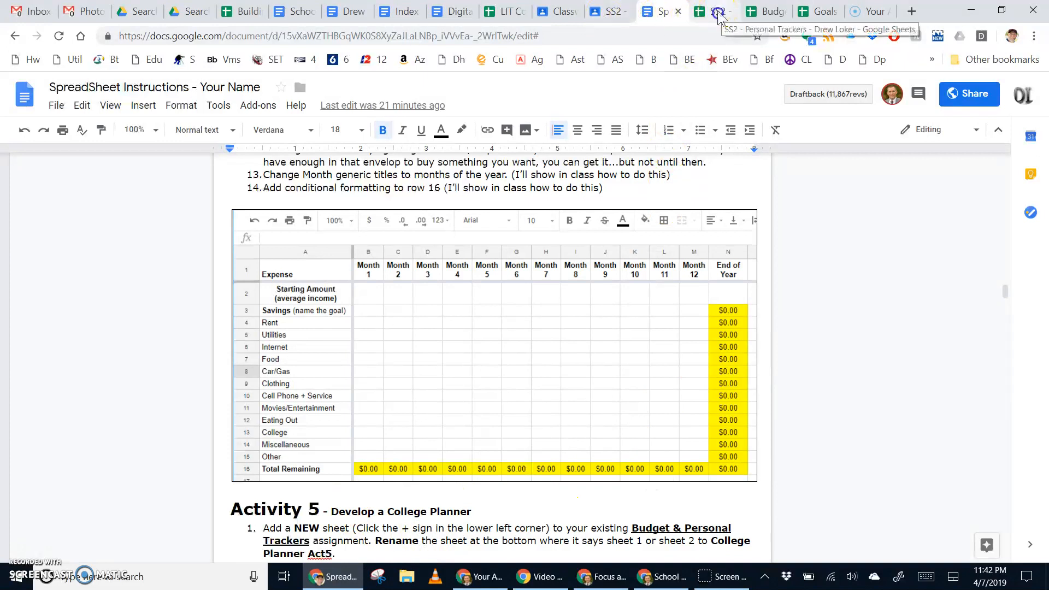
click(284, 411)
drag(188, 213, 230, 398)
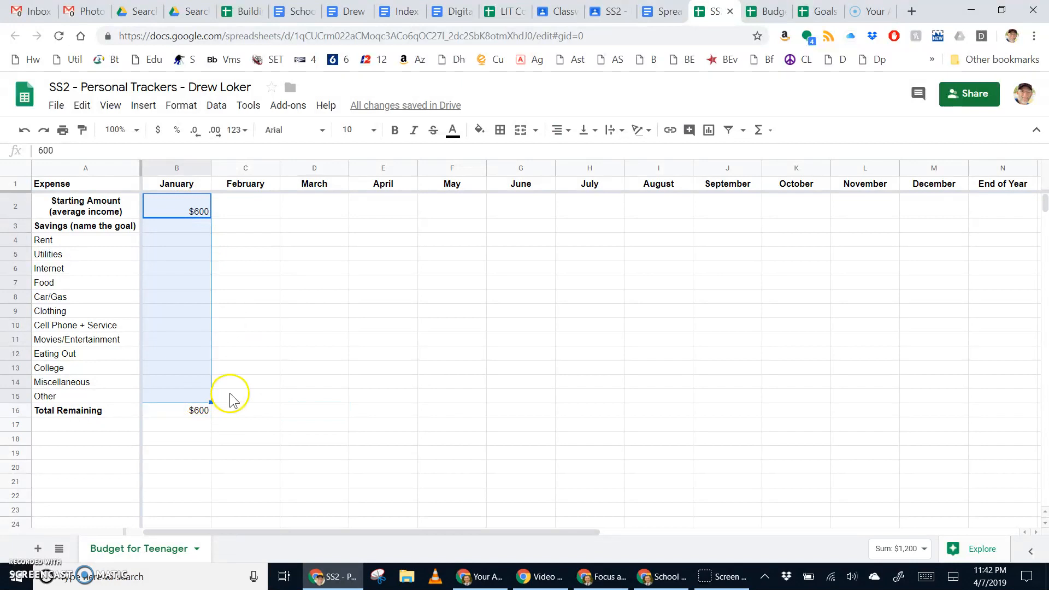
Step: Fill January's Total Remaining formula and $600 Starting Amount across to December
click(229, 398)
click(208, 412)
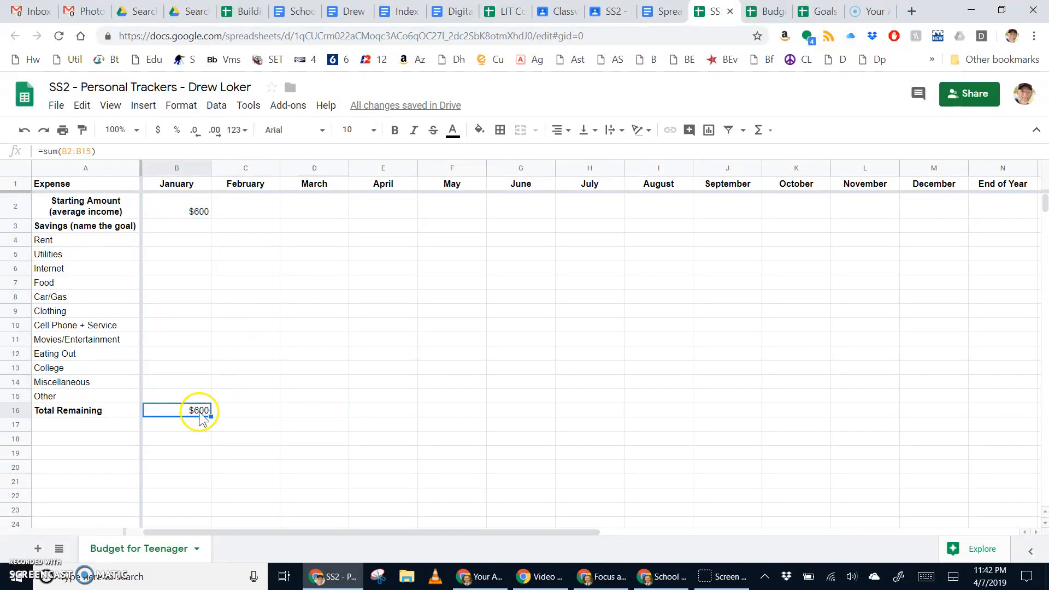
click(226, 432)
click(200, 414)
drag(211, 417, 918, 413)
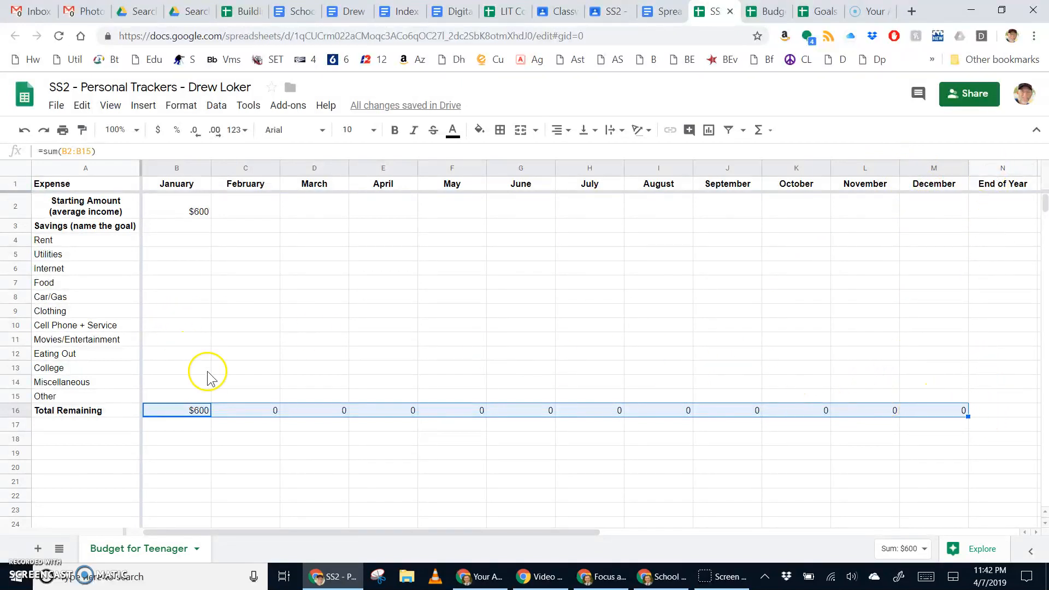
click(186, 211)
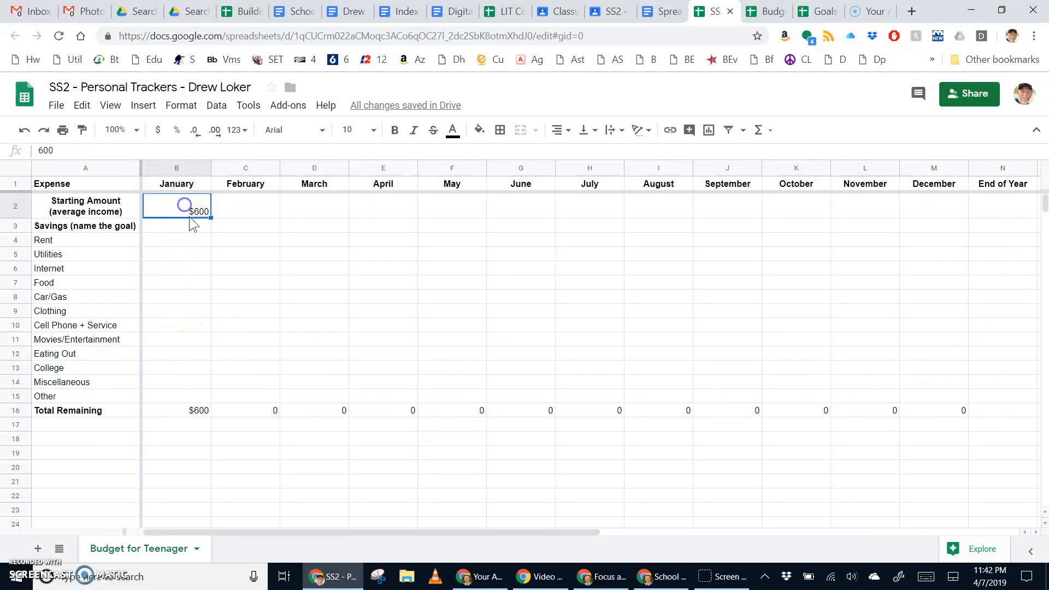
drag(211, 217, 924, 210)
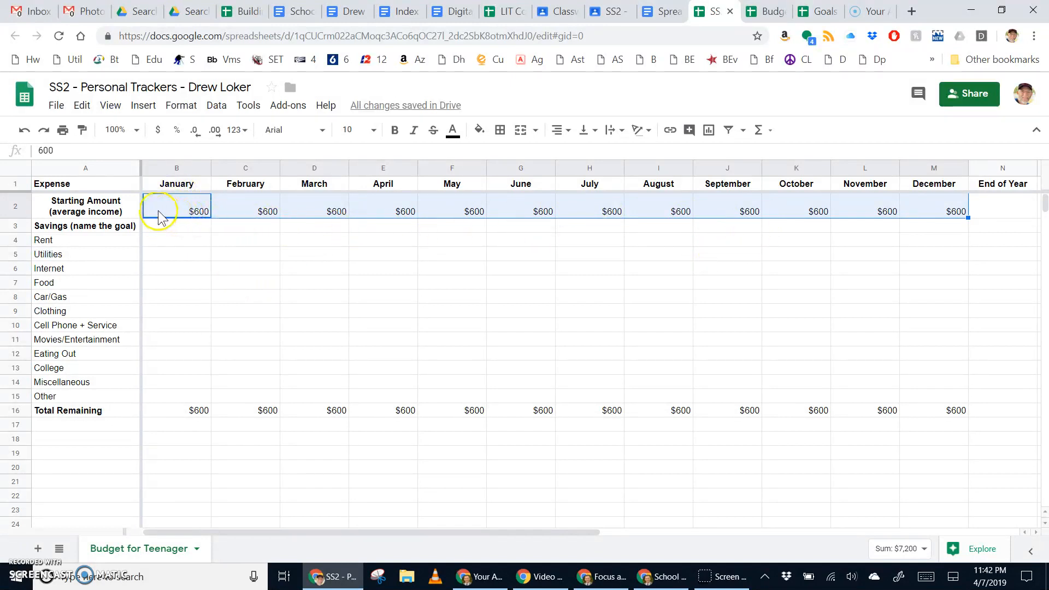
Step: Set May's Starting Amount to $1,000 and June and July to $1,200
click(535, 217)
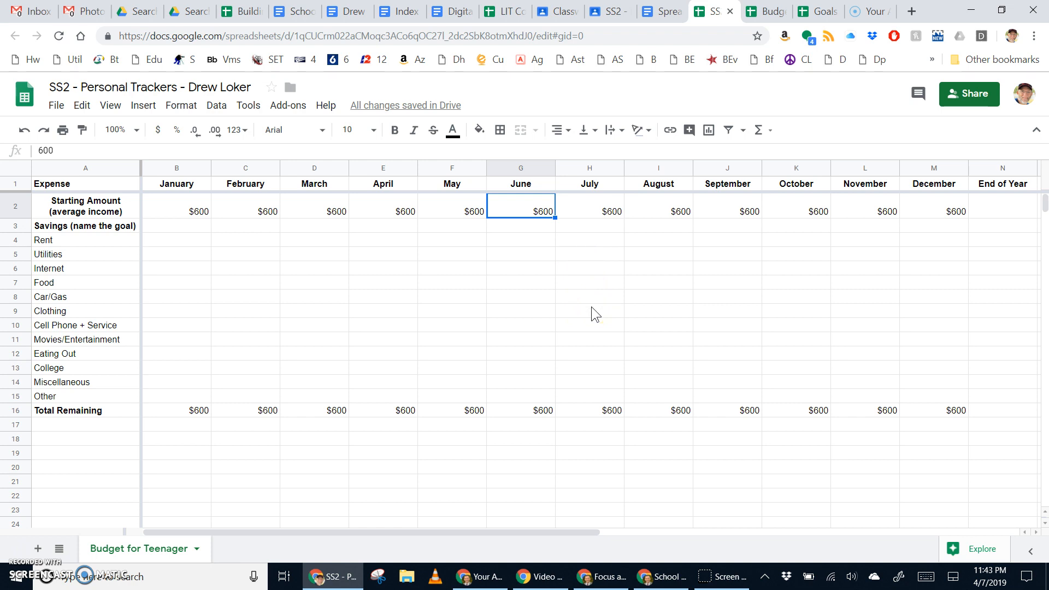
key(Left)
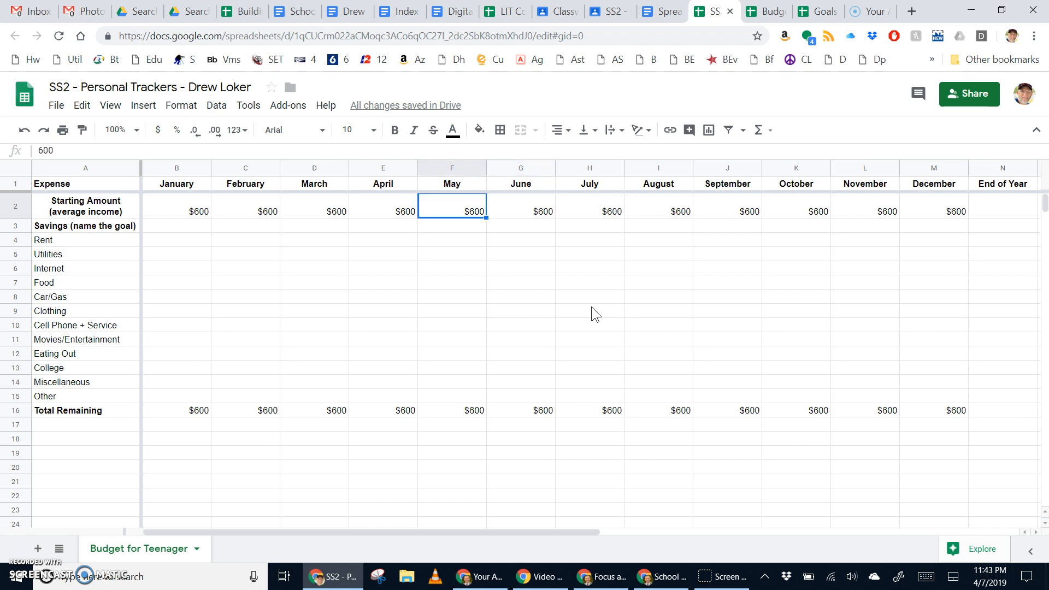
text($1,00)
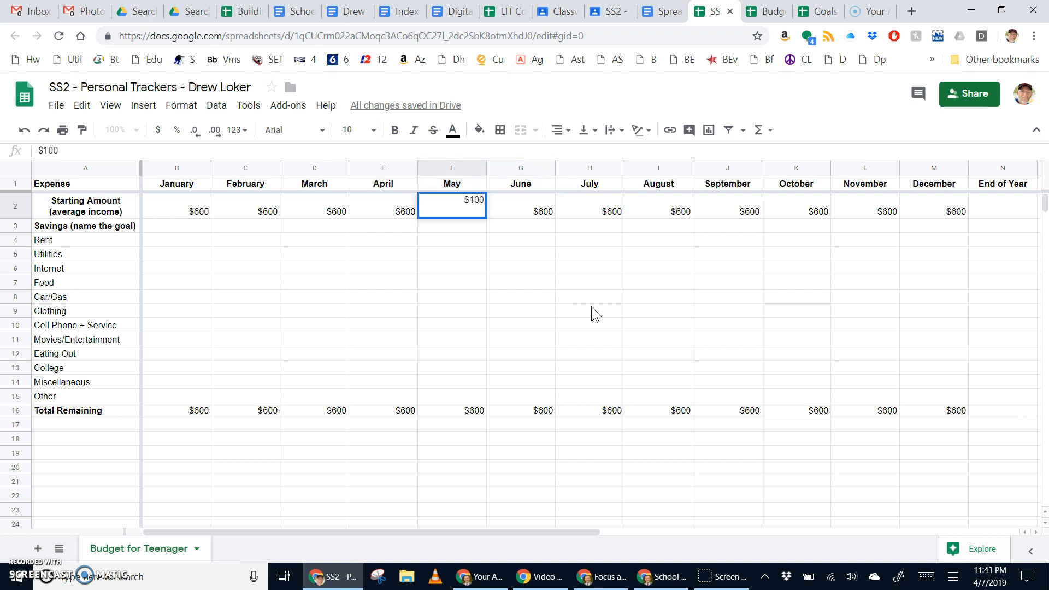
text(0)
key(Tab)
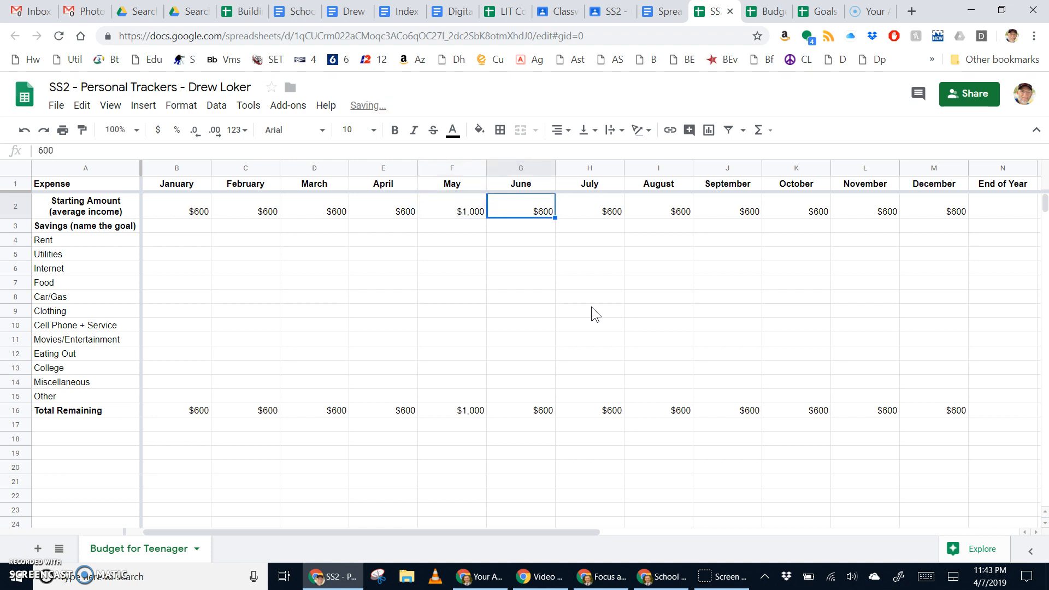
text($1,)
text(200)
key(Tab)
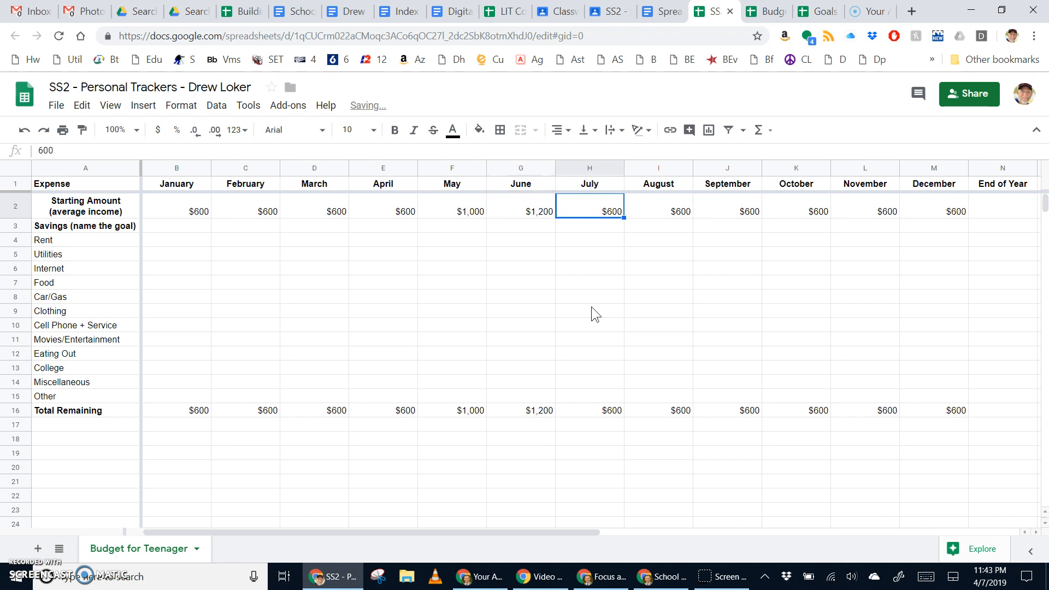
text($1200)
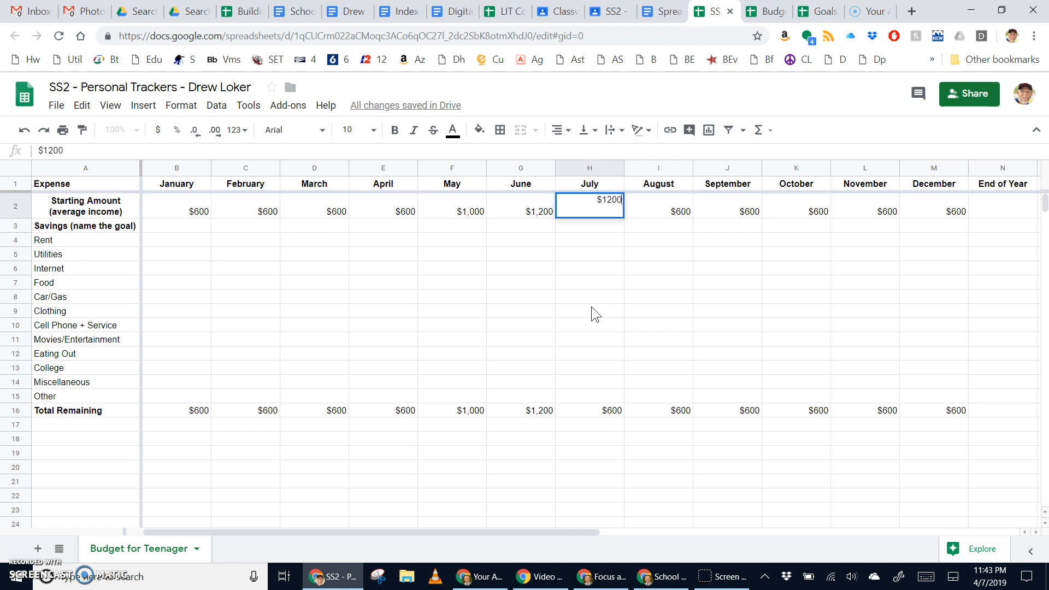
click(608, 242)
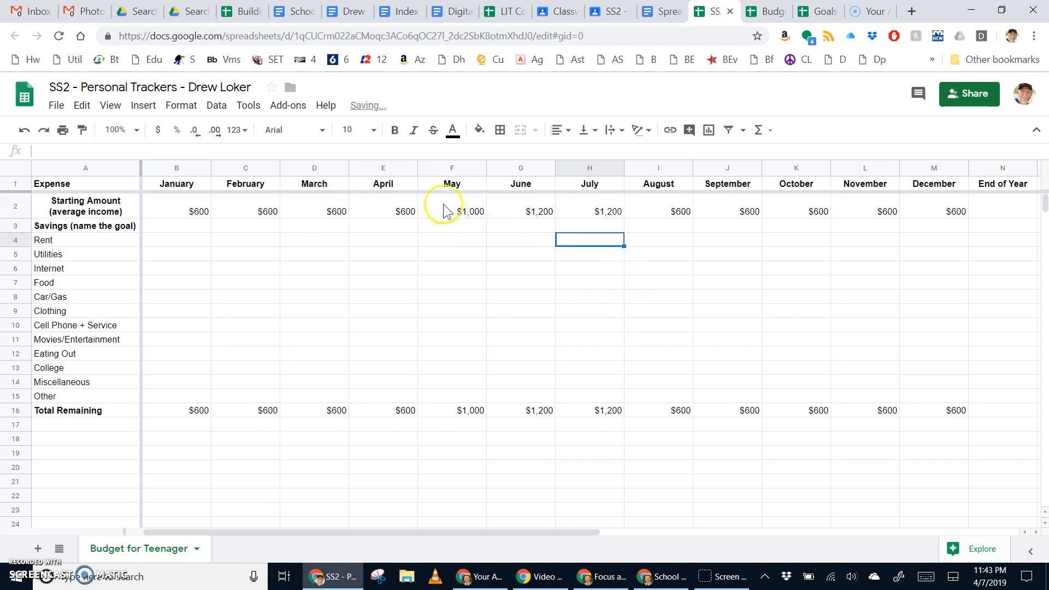
click(465, 211)
click(428, 316)
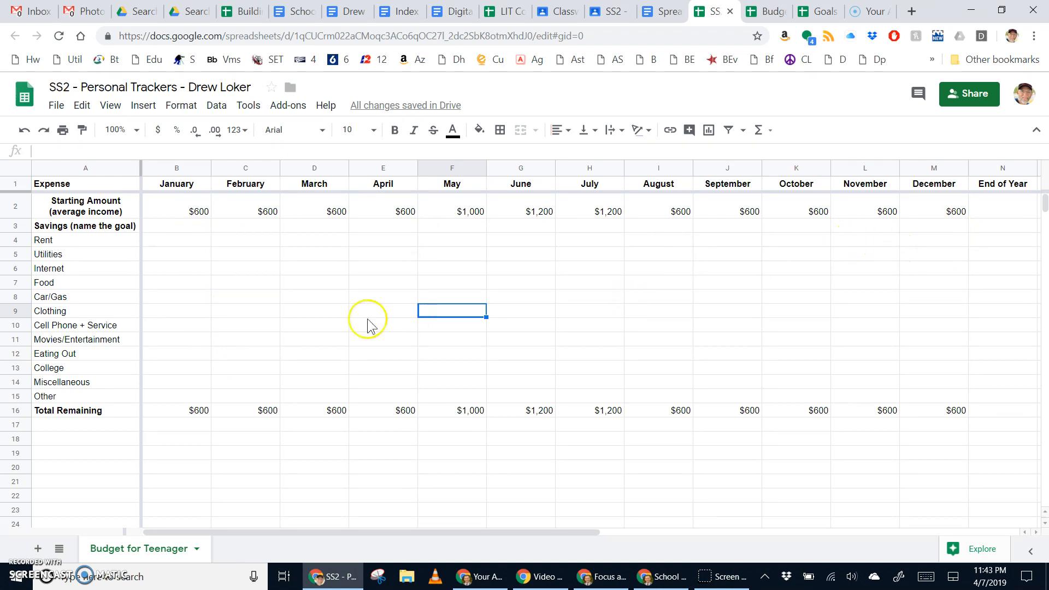
Step: Enter =sum(B3:M3) in N3 to total Savings for the year
click(992, 230)
text(=sum()
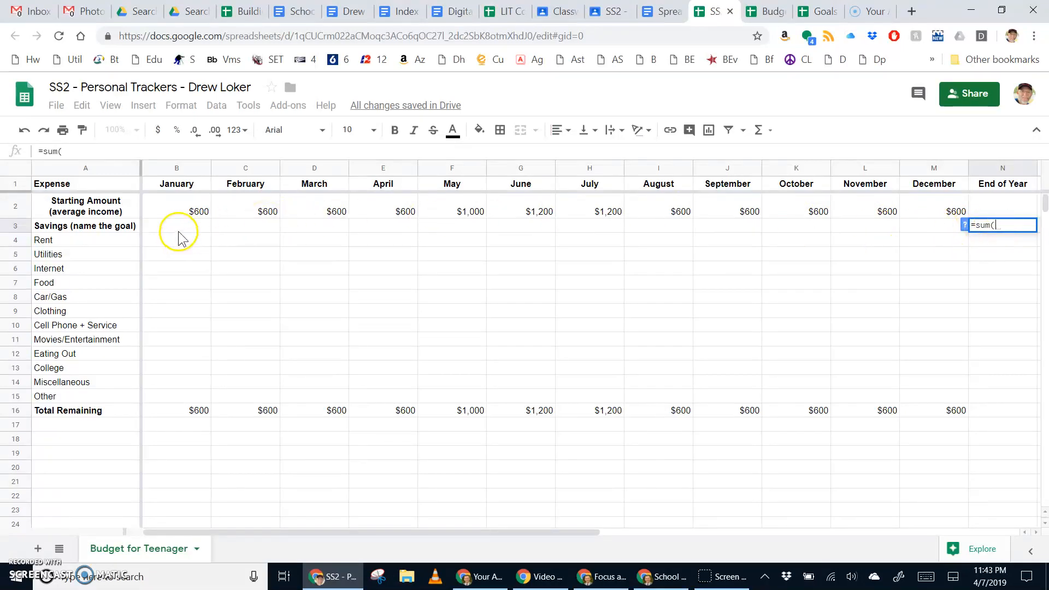
drag(179, 230, 956, 229)
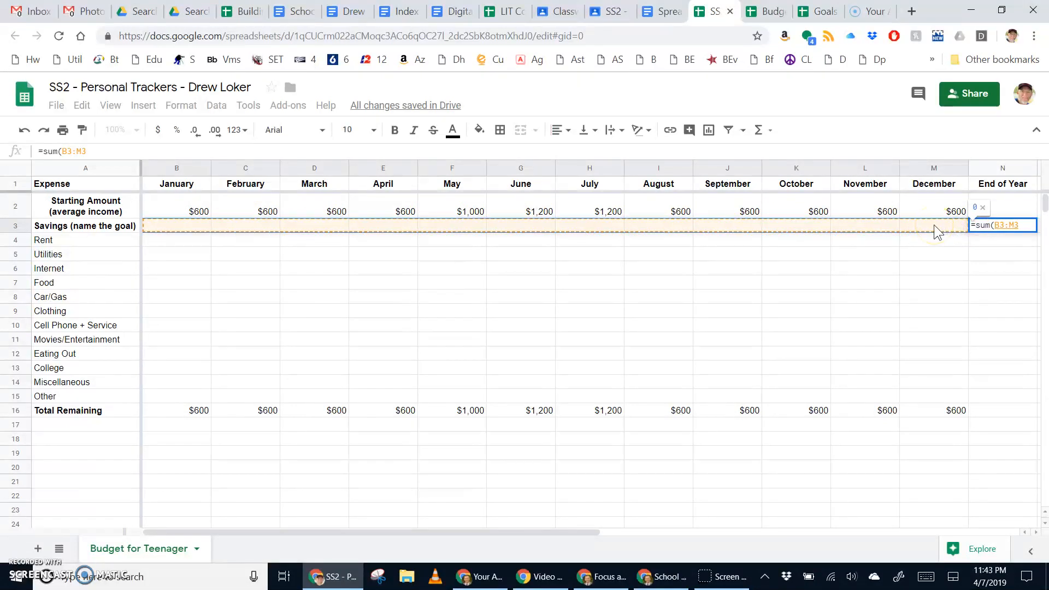
key(Return)
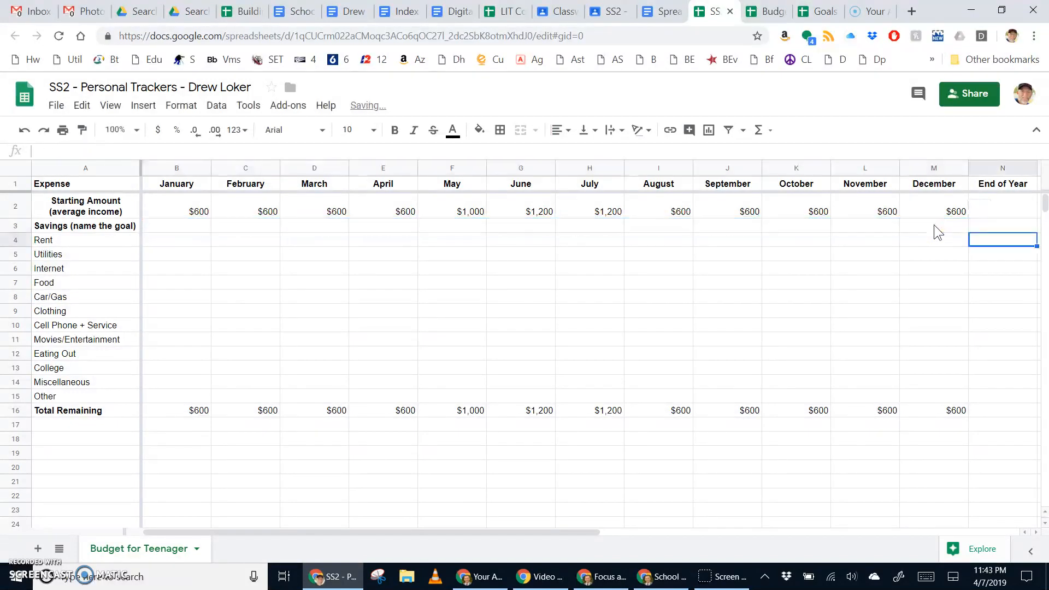
click(1002, 164)
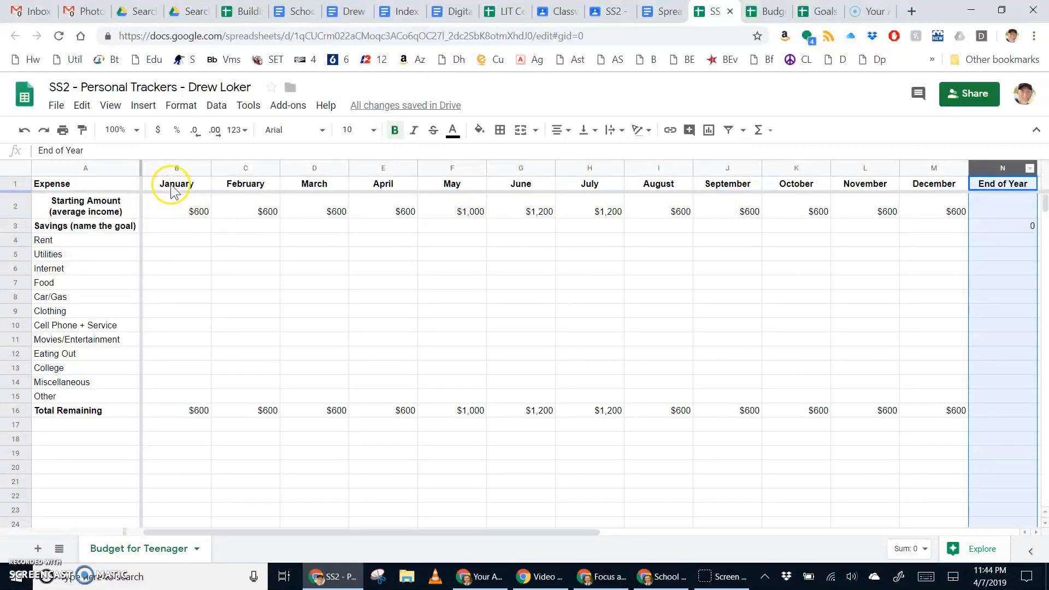
Step: Center-align the values in columns B through N
drag(164, 166, 988, 222)
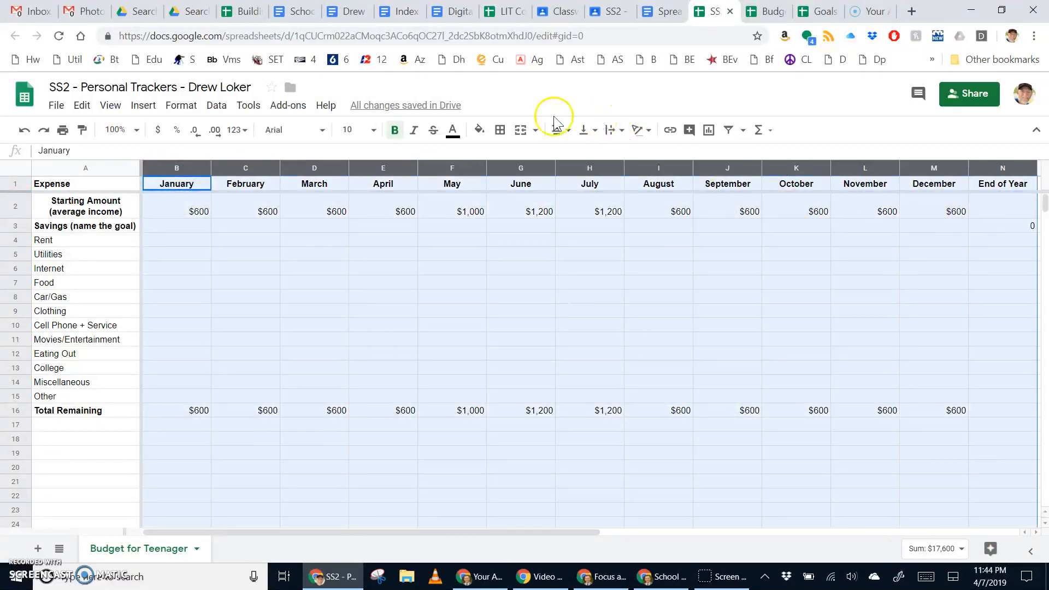
click(566, 130)
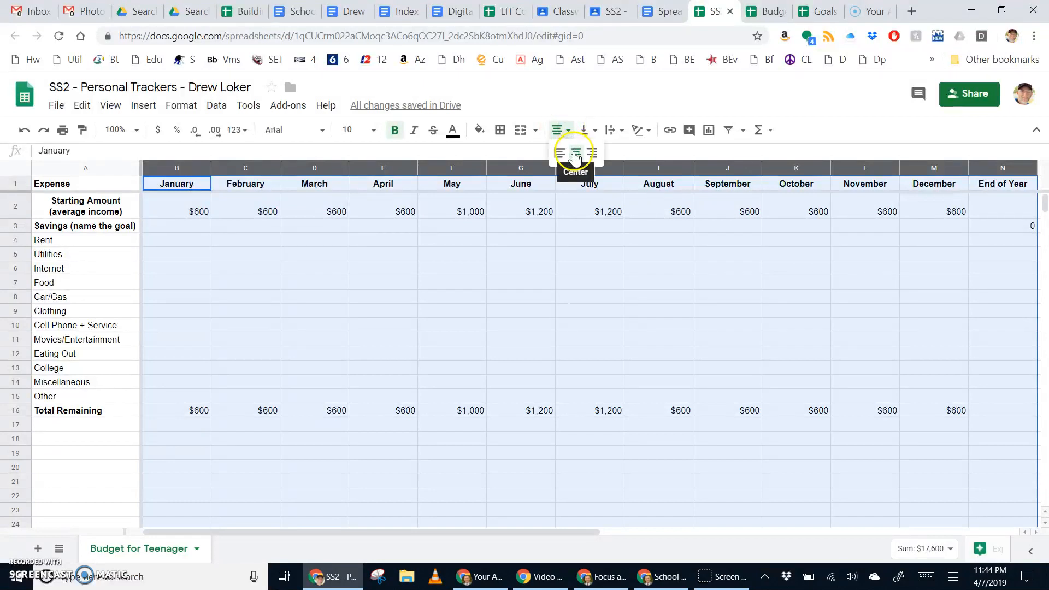
click(576, 157)
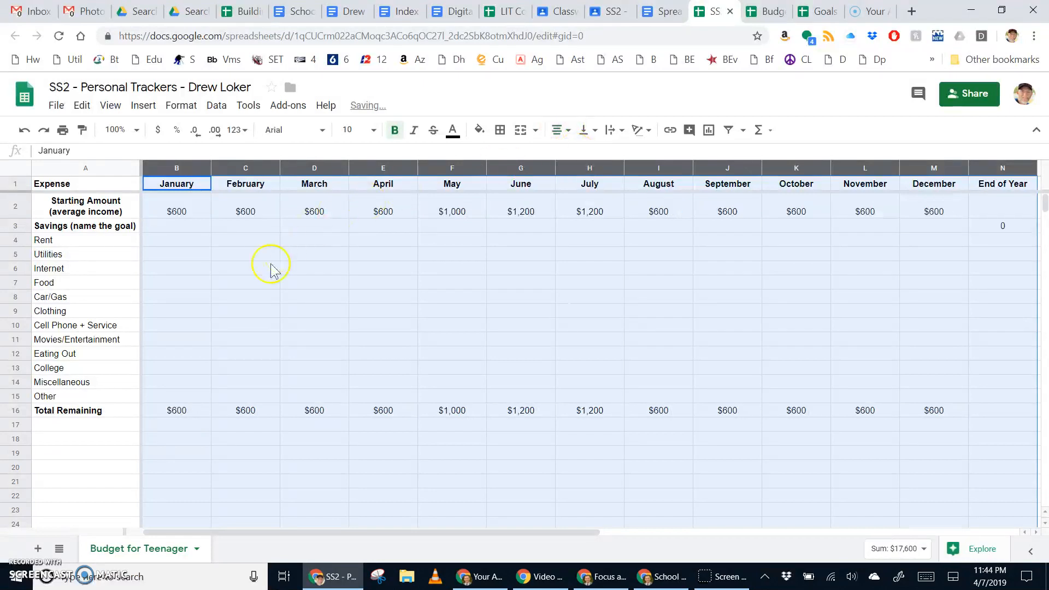
click(270, 268)
Step: Narrow columns B through N to one uniform, smaller width
click(176, 168)
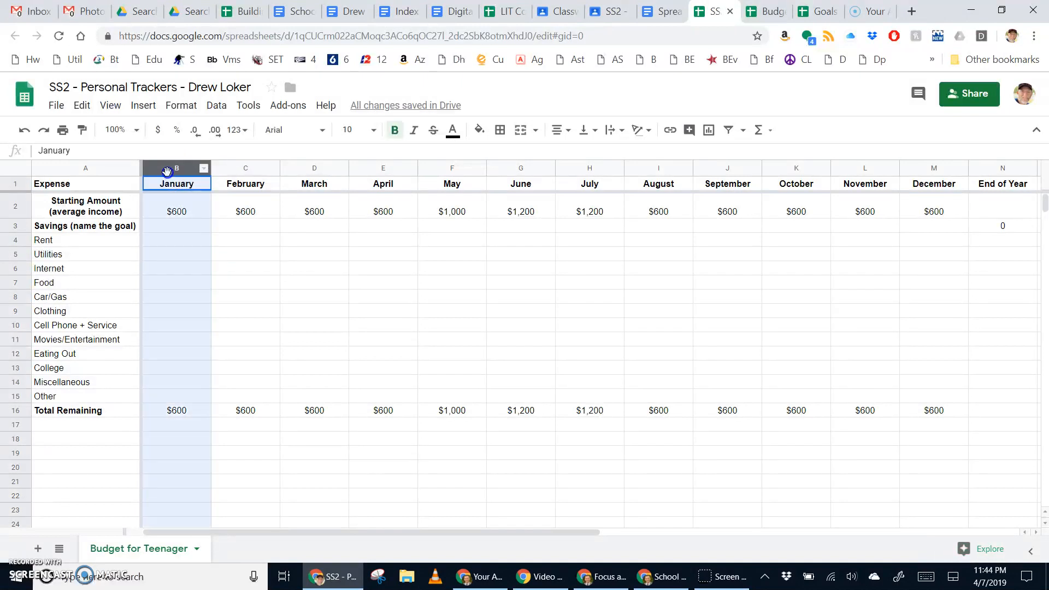
shift+click(246, 168)
drag(283, 171, 998, 205)
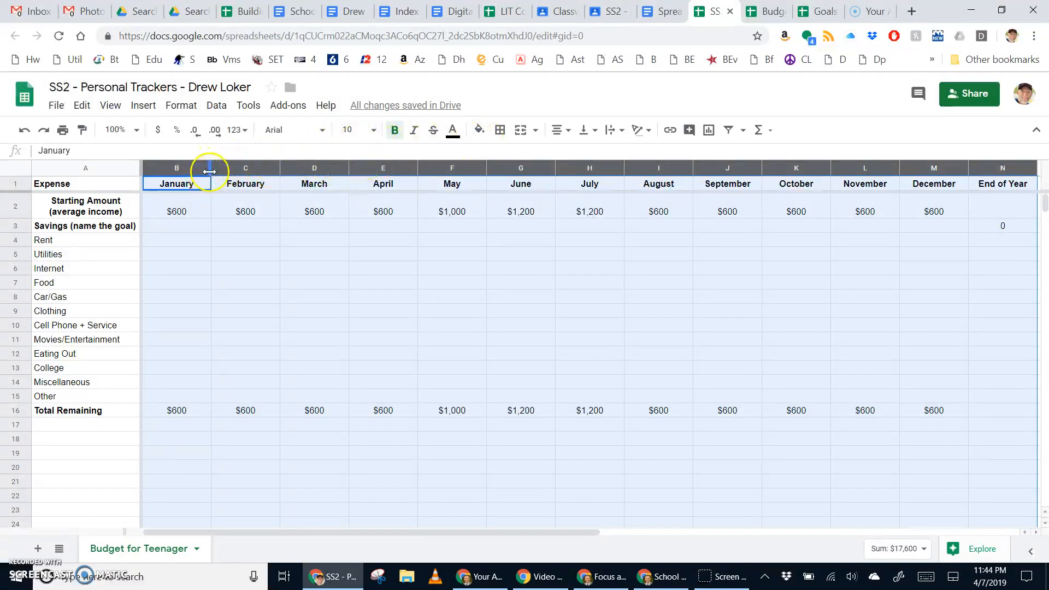
drag(210, 172, 198, 168)
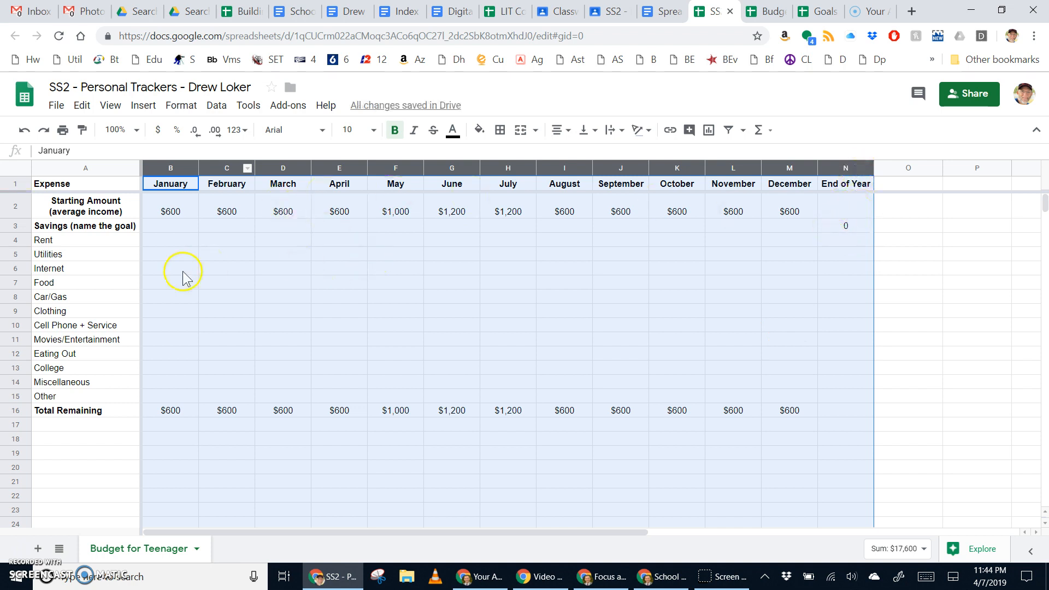
click(162, 257)
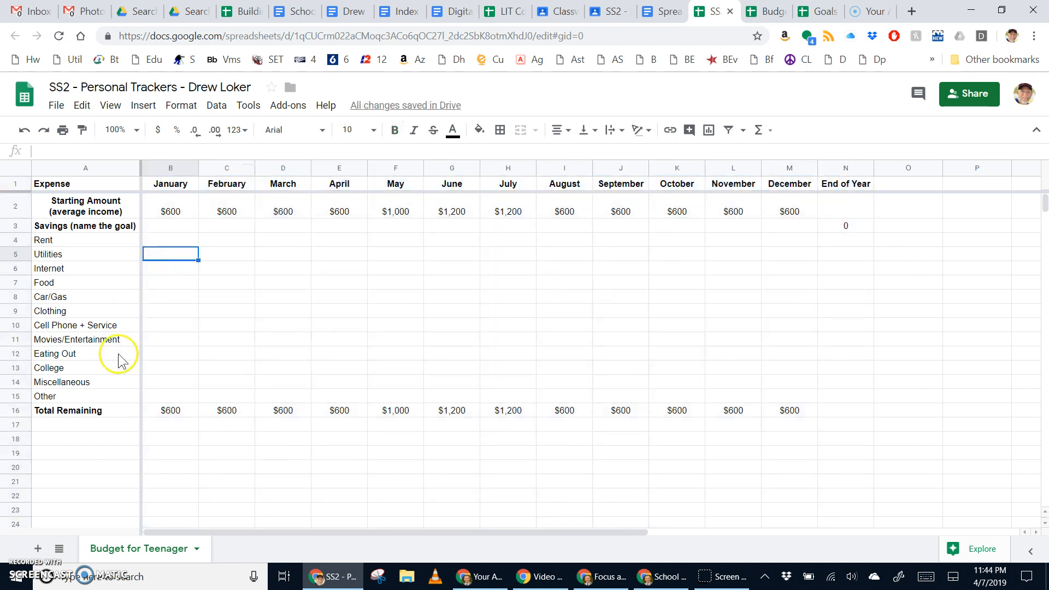
click(171, 229)
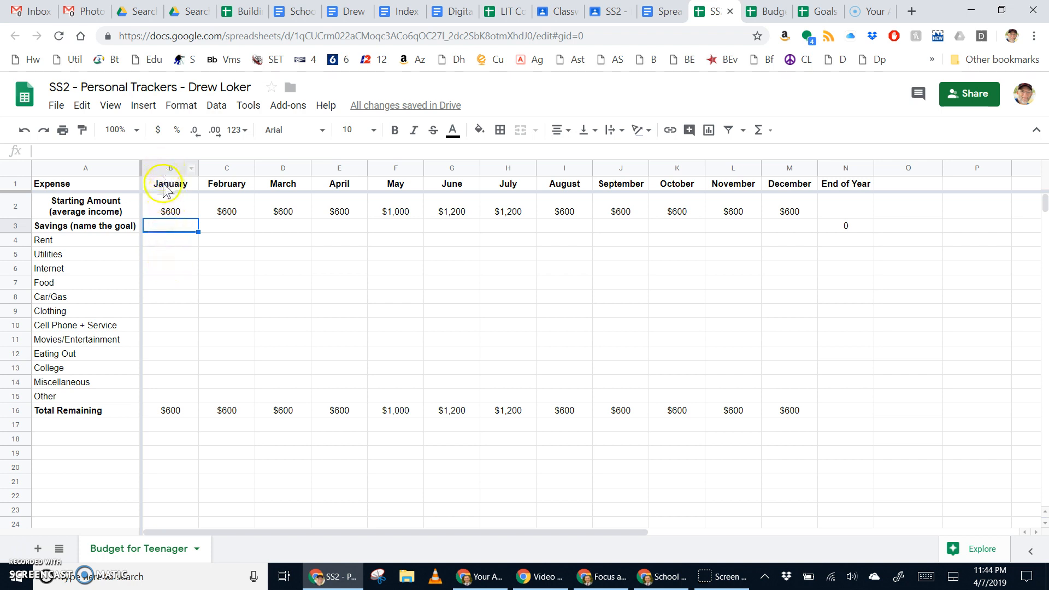
Step: Fill N3's row-sum formula along End of Year through Other, giving $8,800 for Starting Amount
click(843, 232)
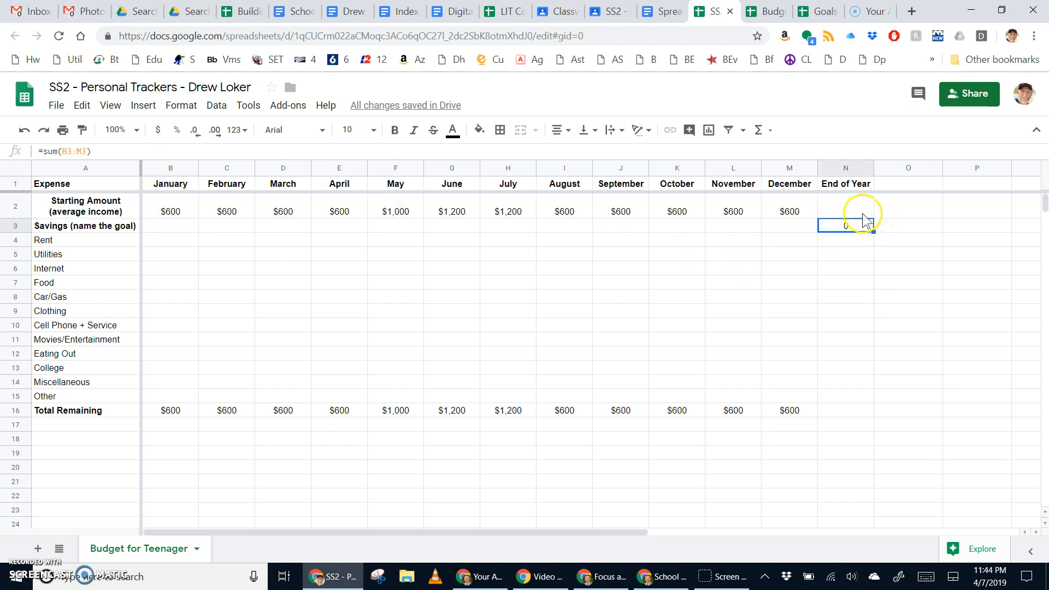
click(861, 213)
click(862, 229)
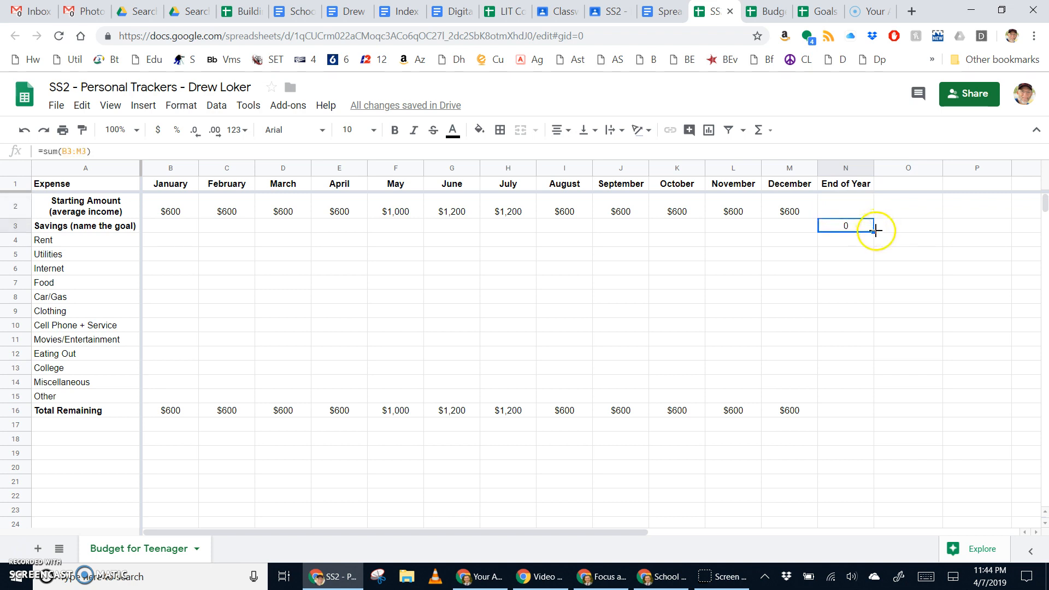
drag(875, 231, 859, 396)
click(842, 413)
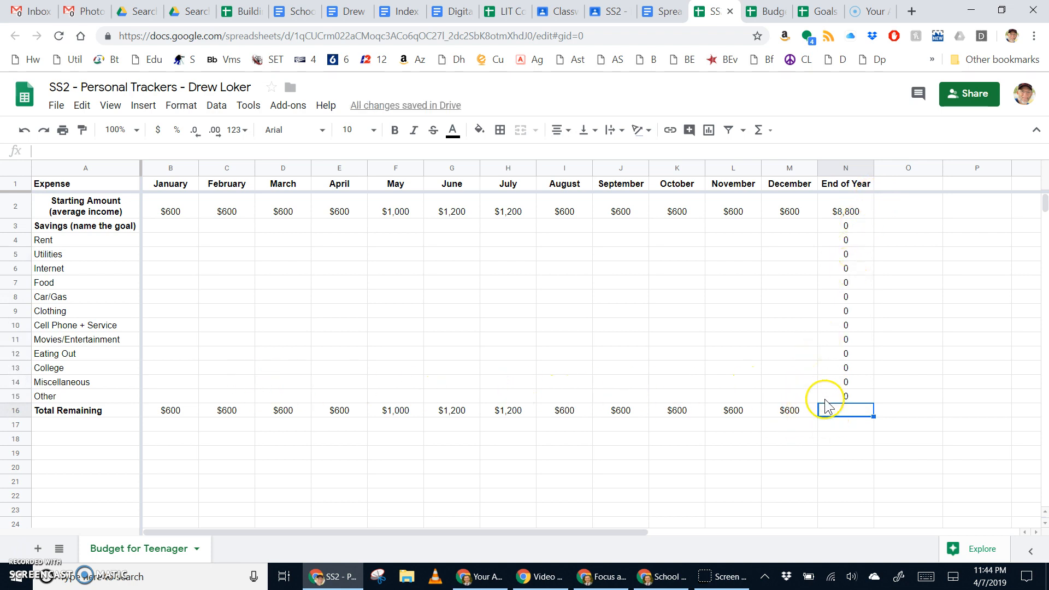
Step: Change the savings row label from the goal placeholder to 'Savings (car downpayment)'
click(163, 225)
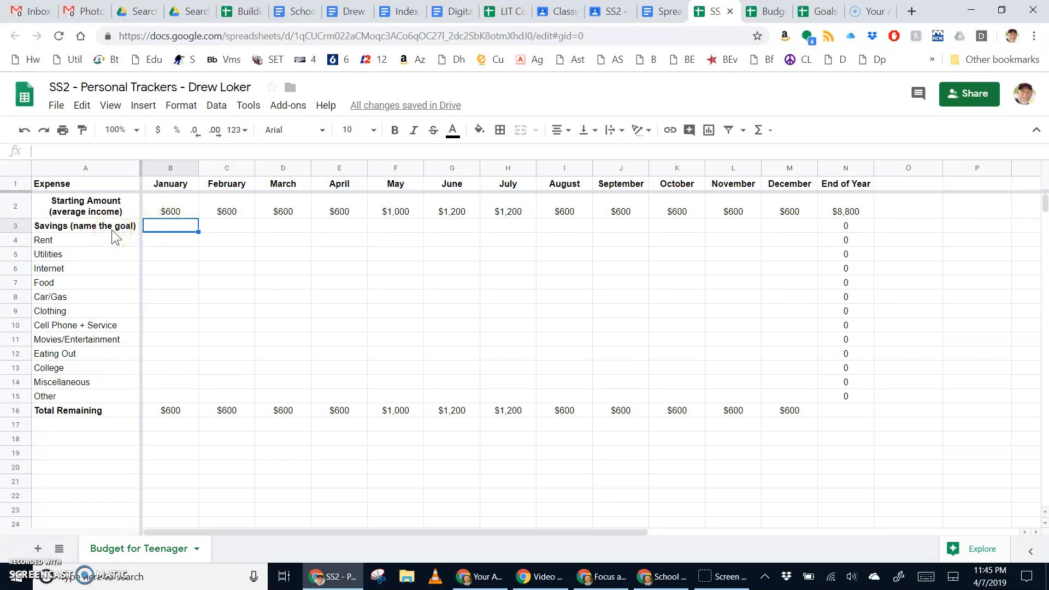
click(83, 229)
double_click(83, 229)
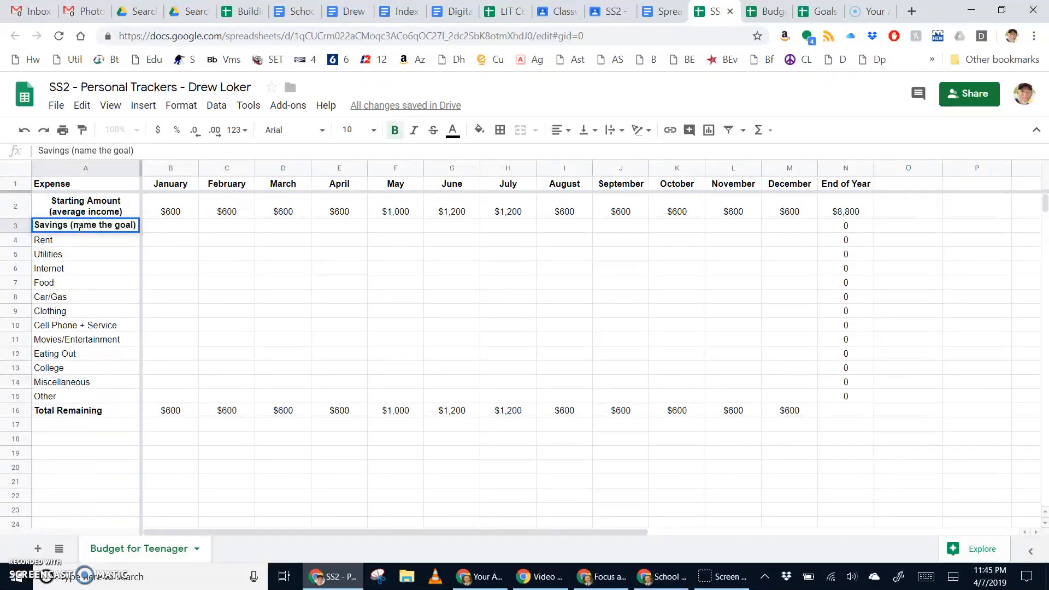
drag(73, 225, 116, 231)
text(car )
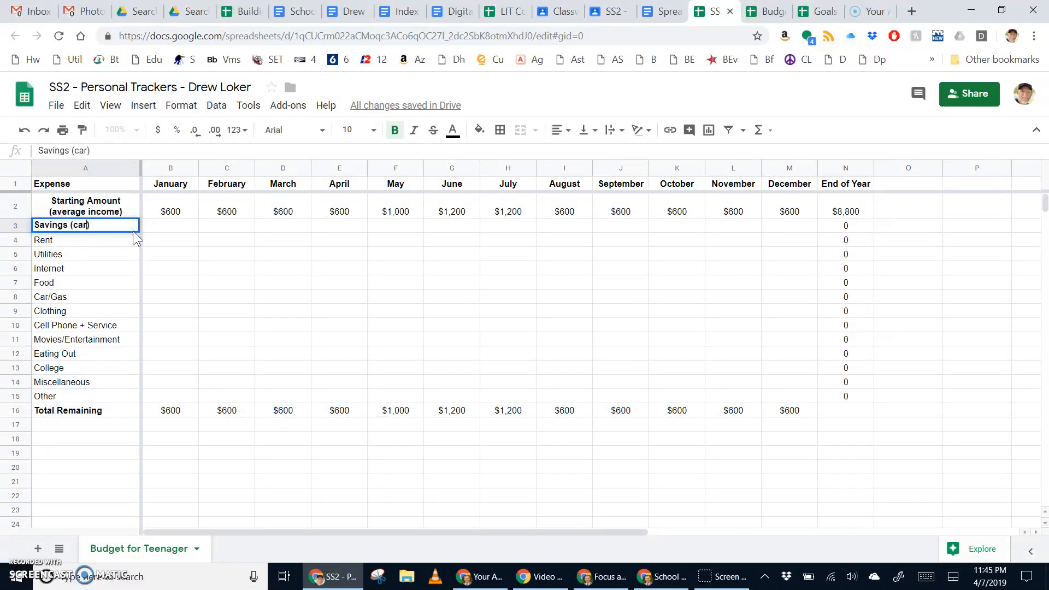
text(downpayment)
key(Return)
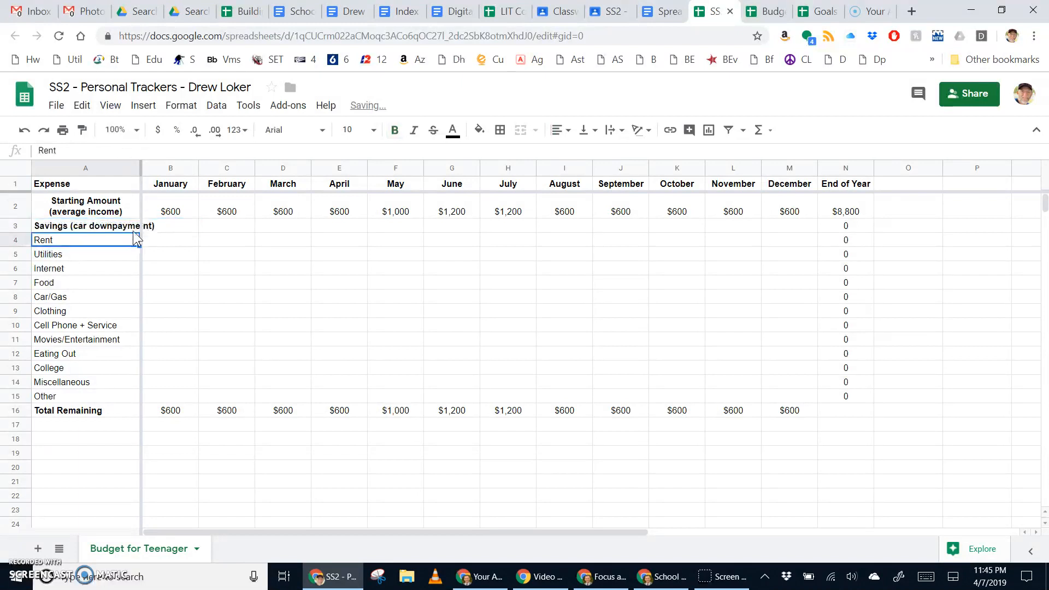
Step: Widen column A so the full savings label is visible
drag(141, 168, 153, 170)
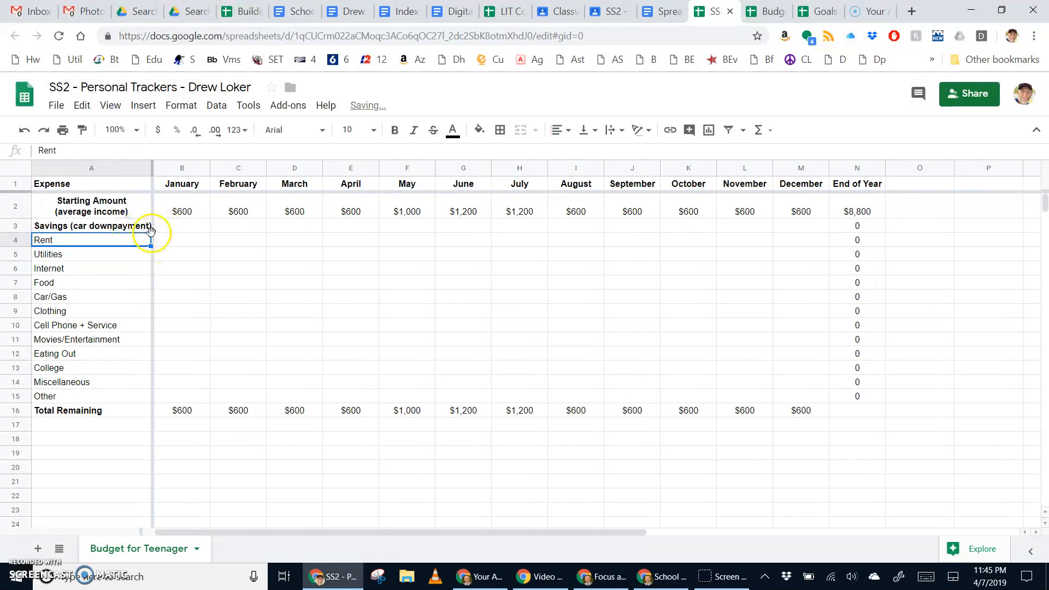
click(173, 214)
click(180, 226)
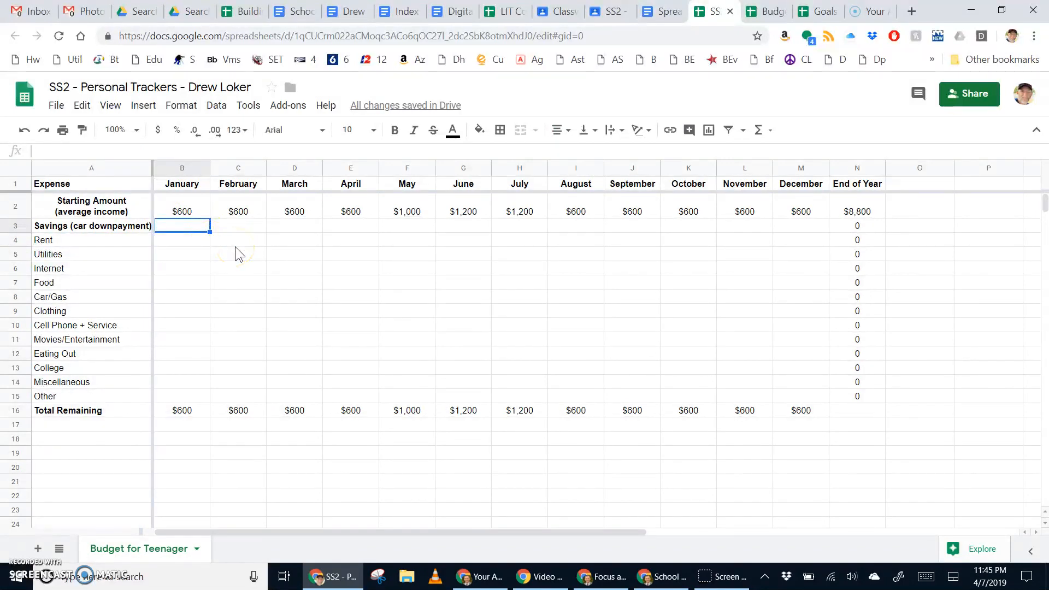
Step: Enter January's Savings -100 and Rent 0
text(-100)
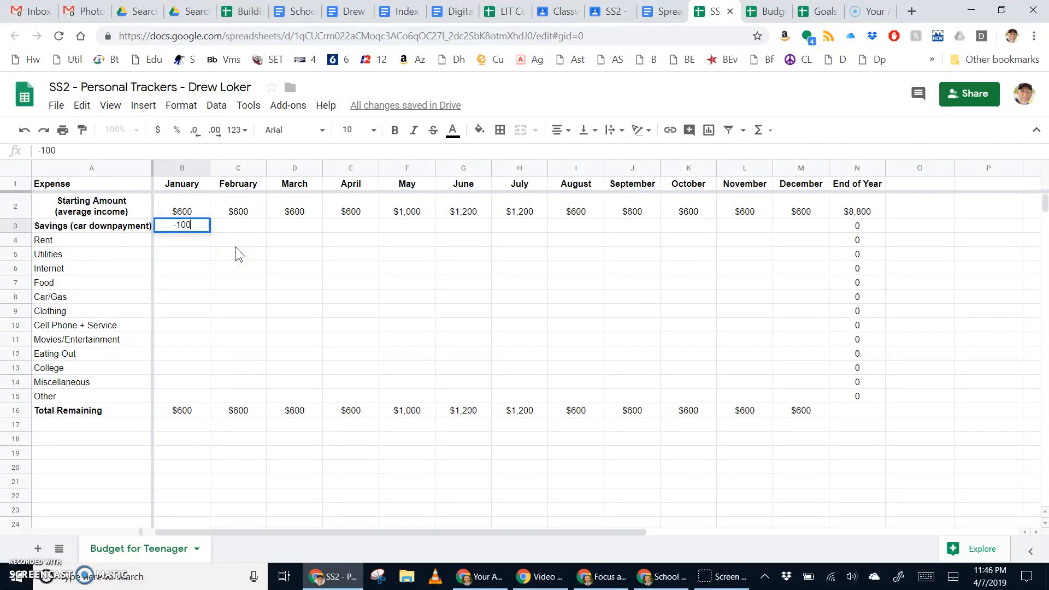
key(Return)
click(188, 243)
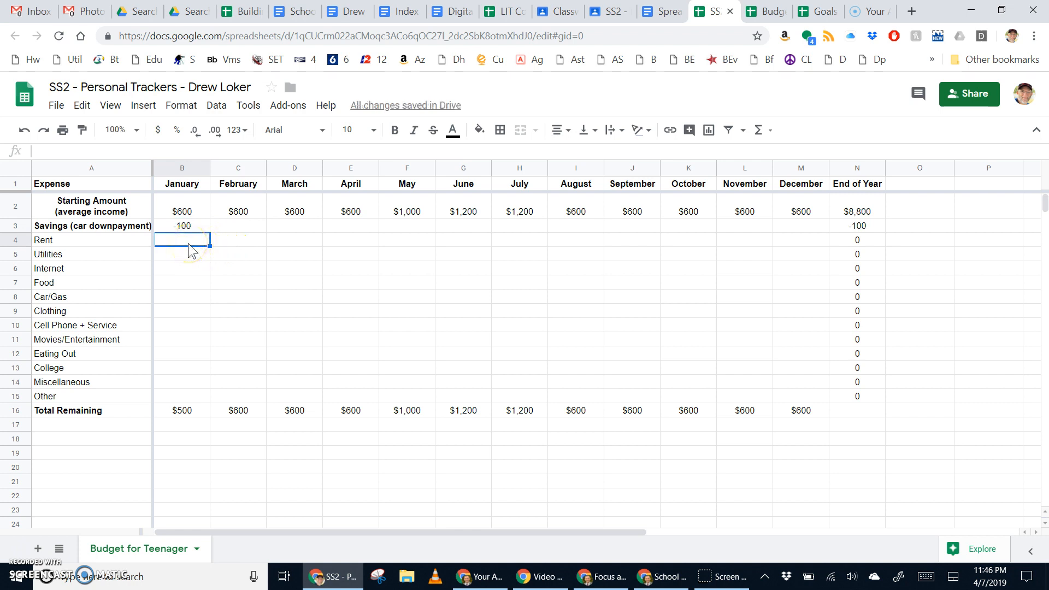
text(0)
key(Return)
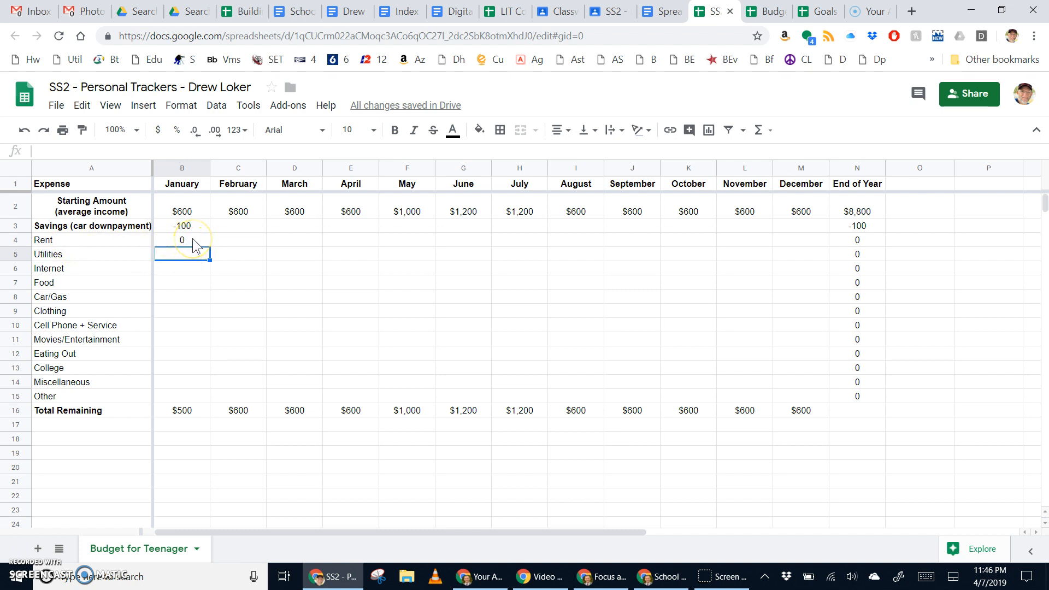
Step: Enter January's Food -50, Car/Gas -50 and Clothing -100
click(189, 268)
key(Left)
key(Down)
key(Right)
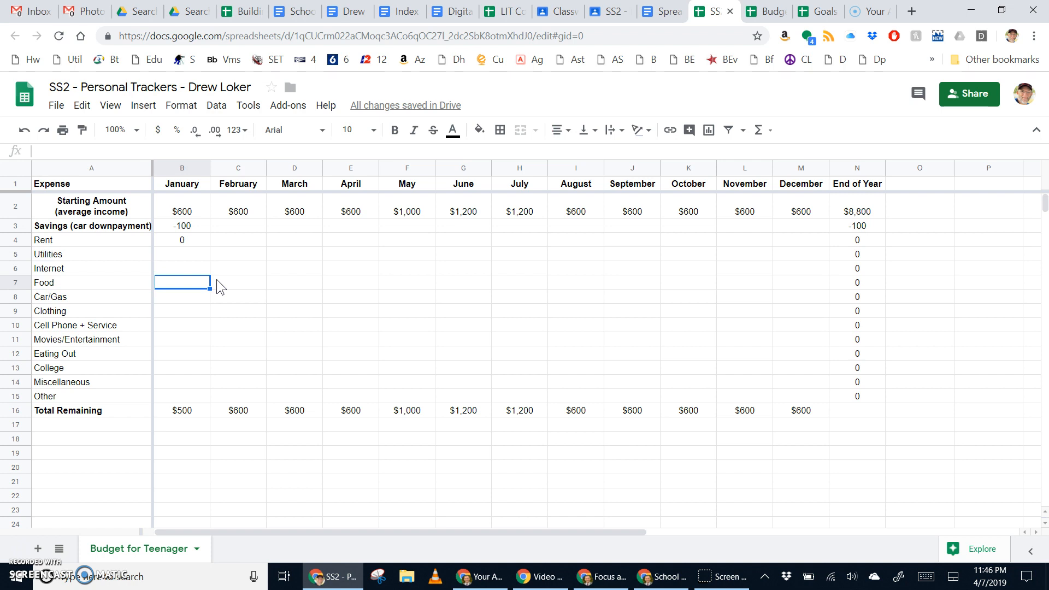
text(-5)
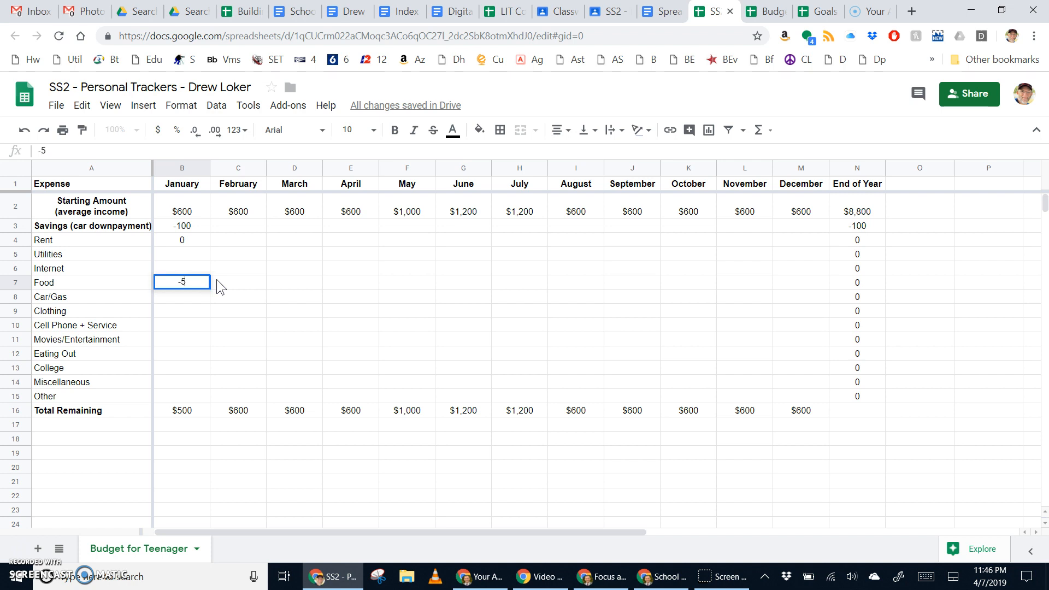
text(0)
key(Return)
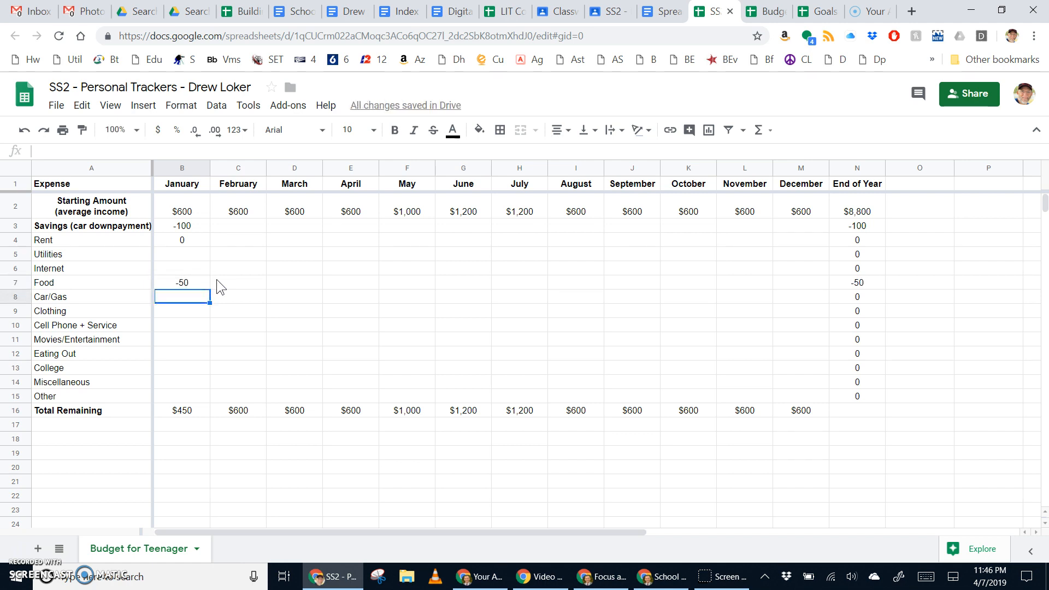
text(-50)
key(Return)
text(-100)
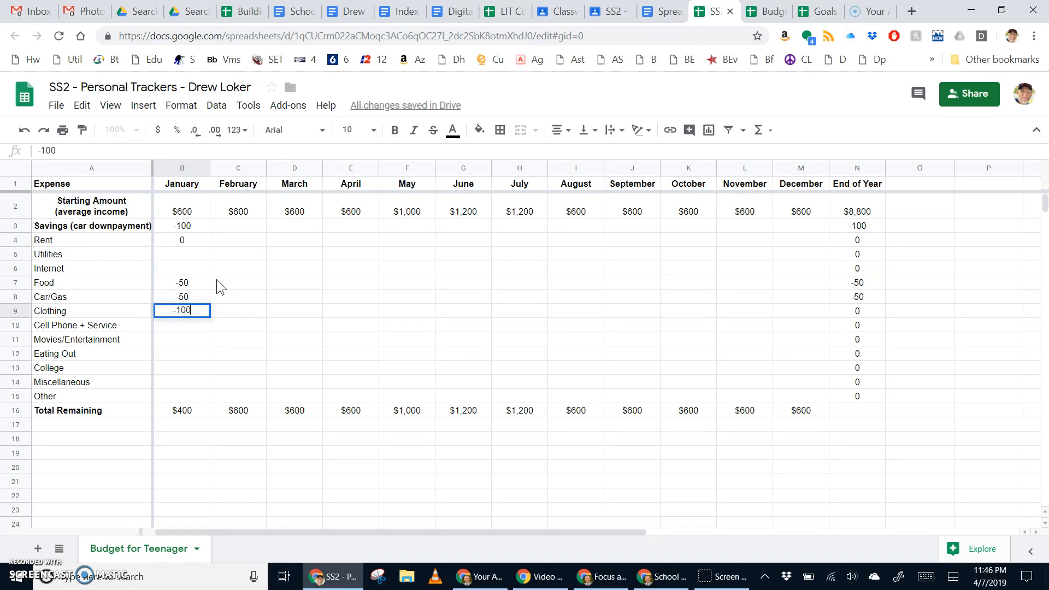
key(Return)
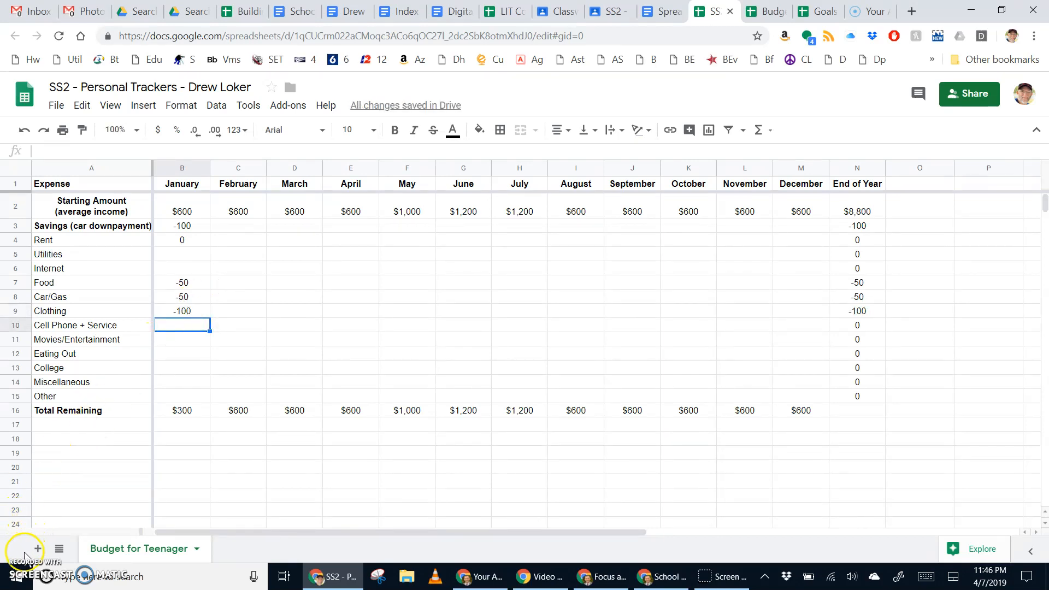
Step: Enter January's Cell Phone -25, Movies/Entertainment -20 and Eating Out -25, then start College's amount
text(-25)
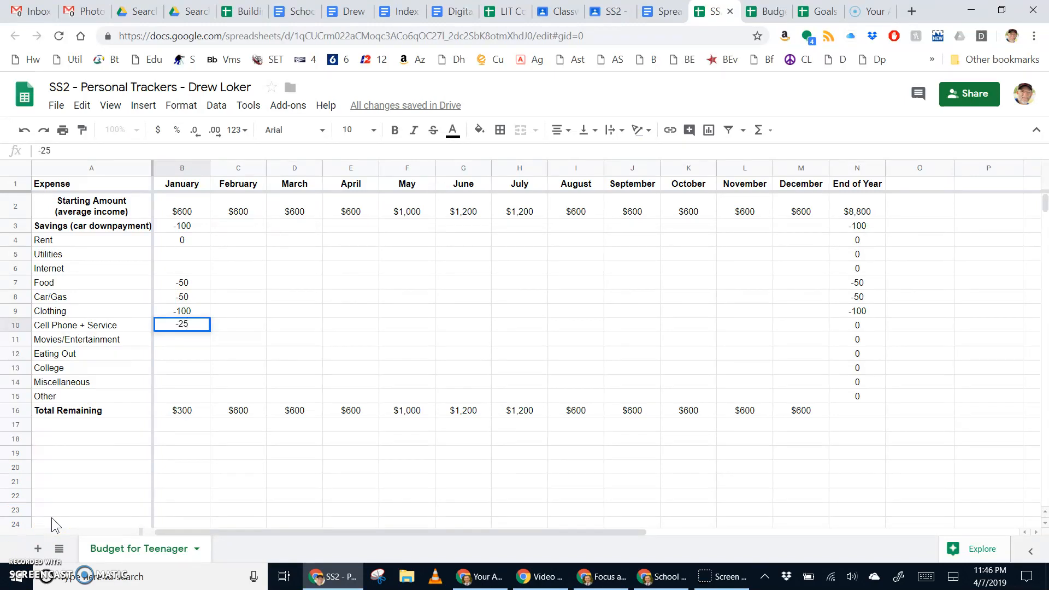
key(Return)
text(-20)
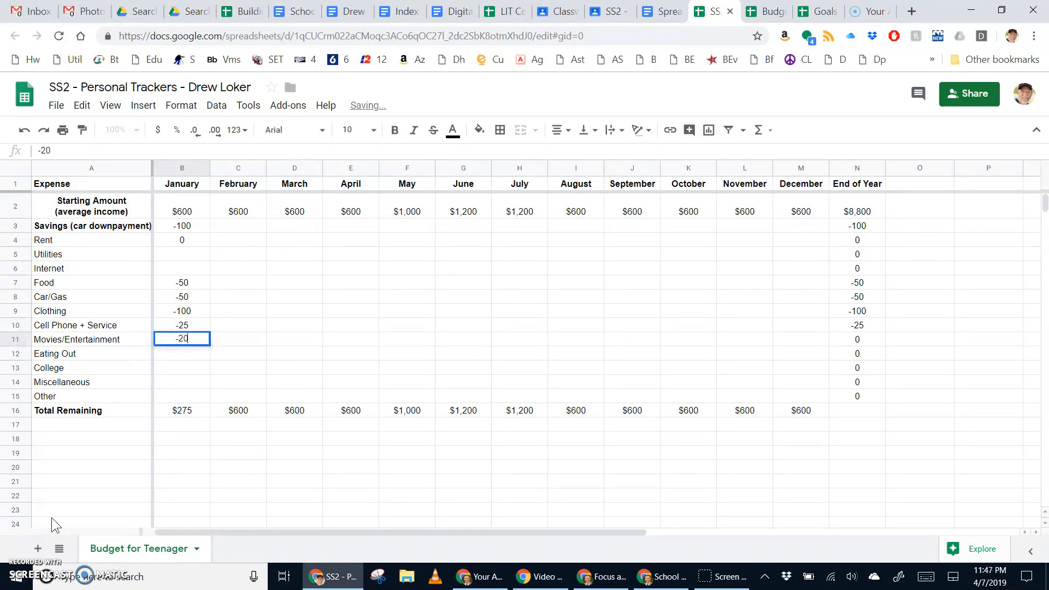
key(Return)
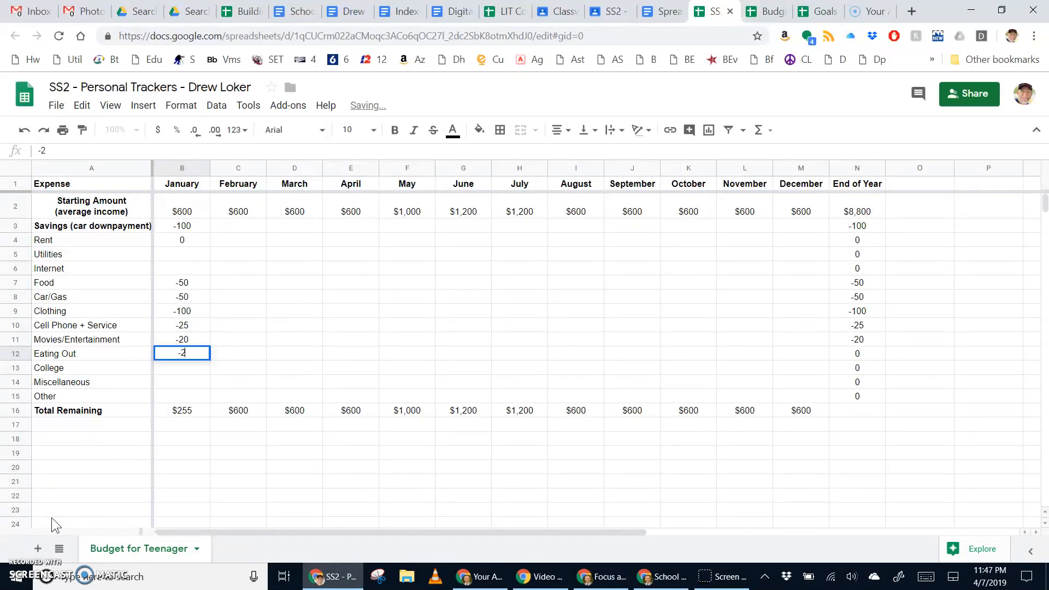
key(Return)
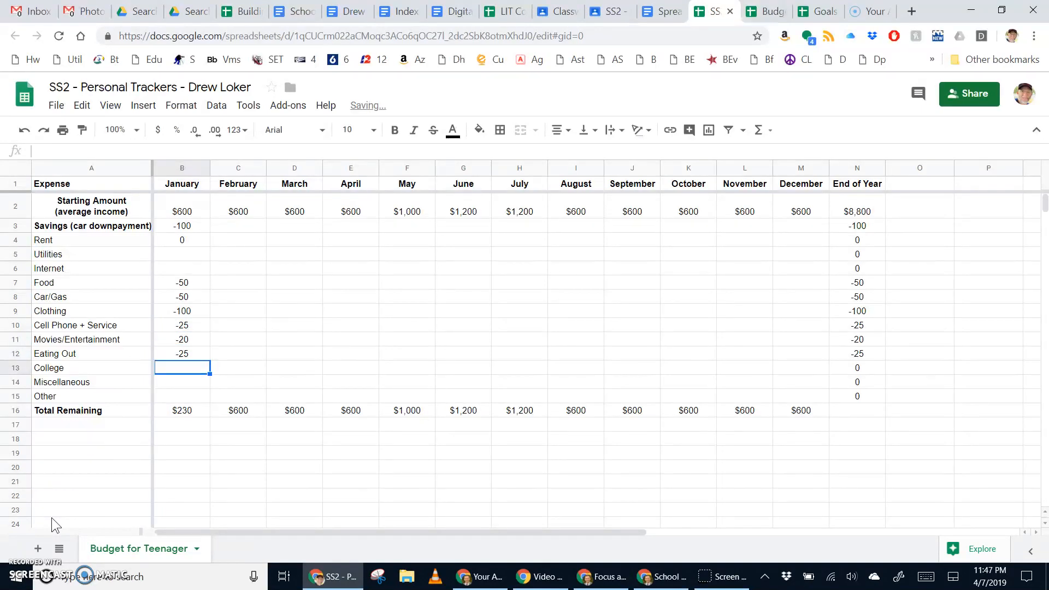
text(-100)
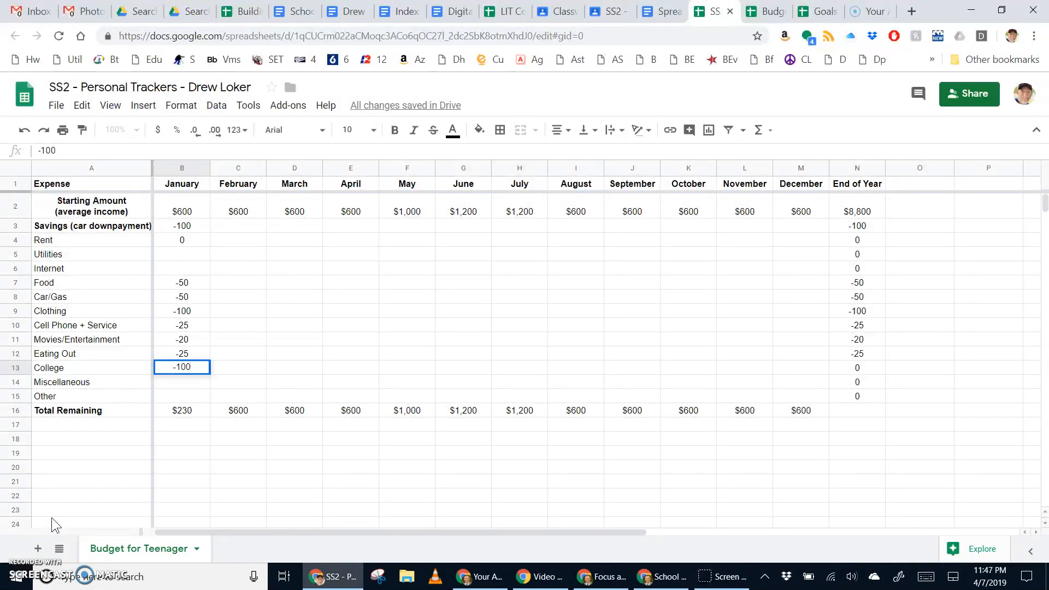
Step: Commit January's College -100 and enter Miscellaneous -50
key(Return)
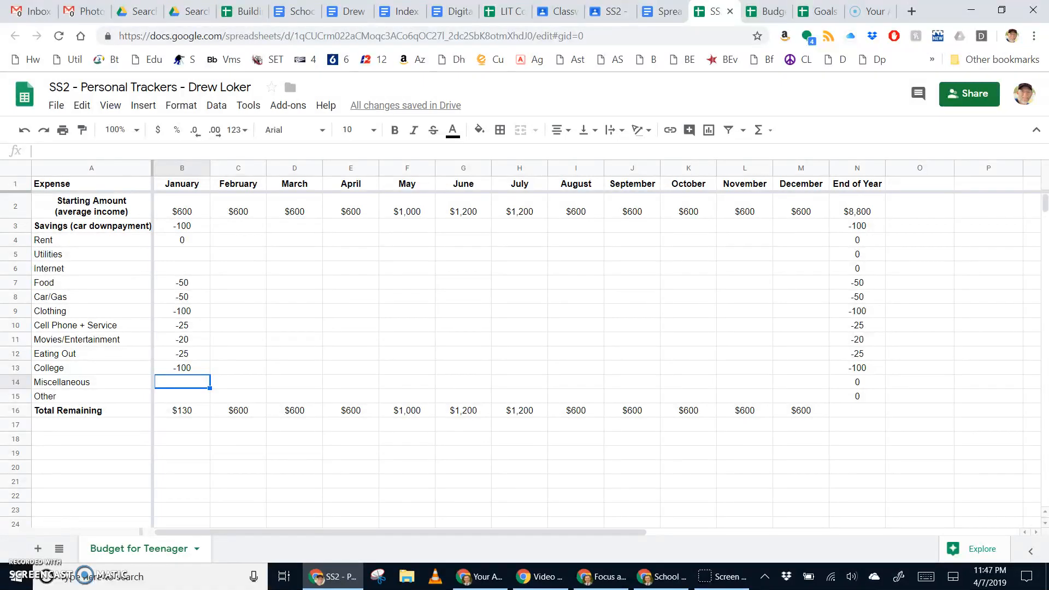
click(184, 415)
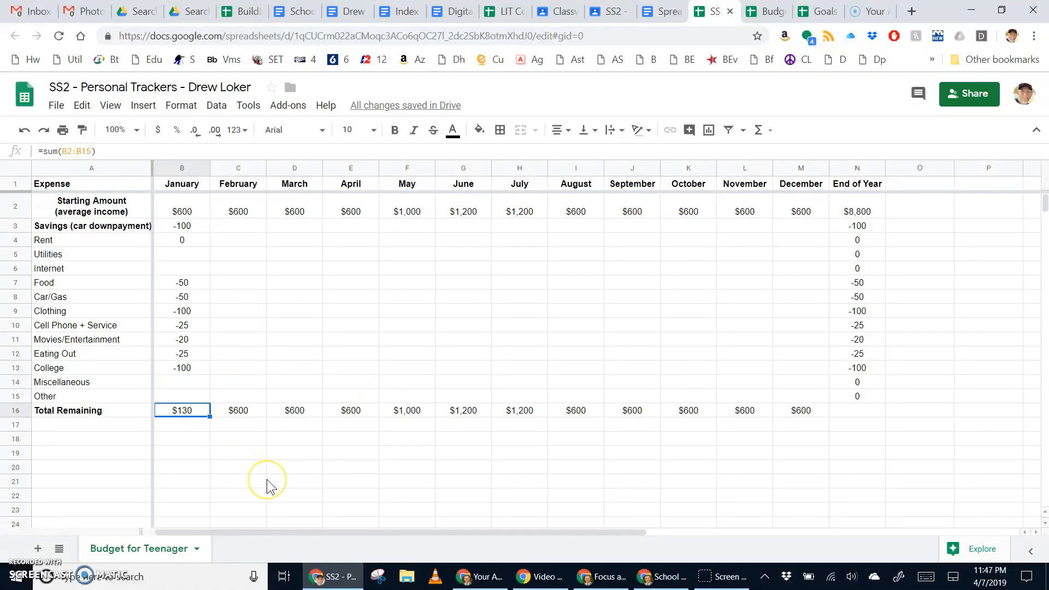
key(Up)
key(Up)
key(Left)
key(Right)
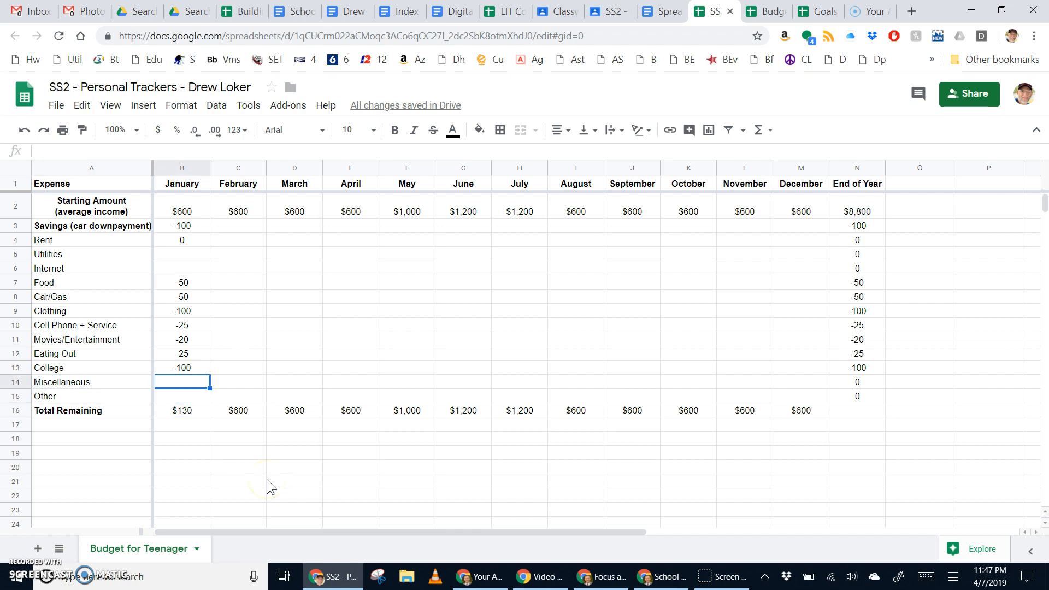
text(-50)
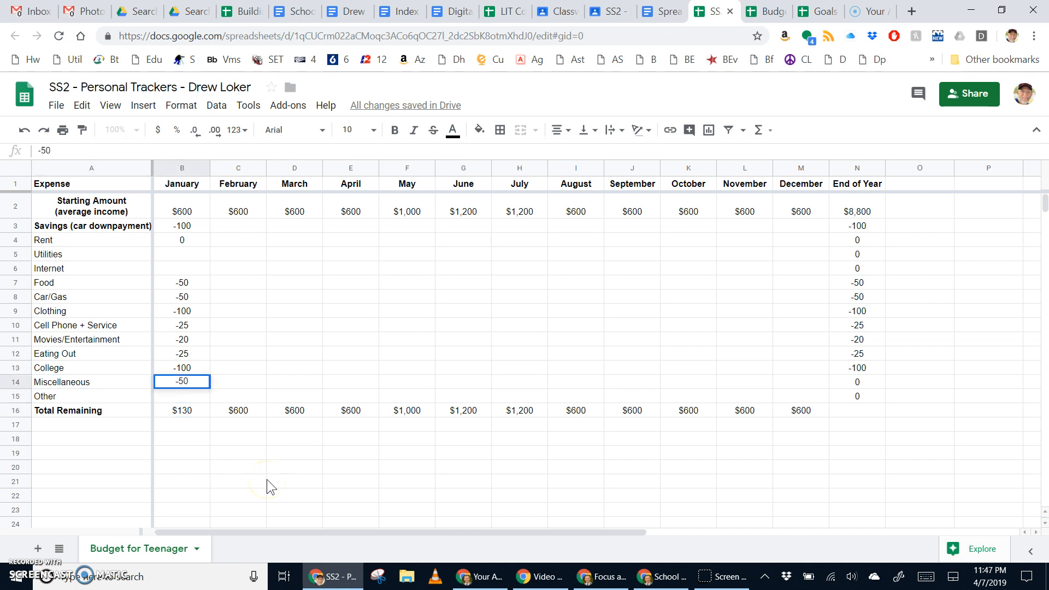
key(Return)
Step: Rename the Other row to 'Other (Netflix)', enter -15 for January, and check the total
key(Left)
key(Return)
text(()
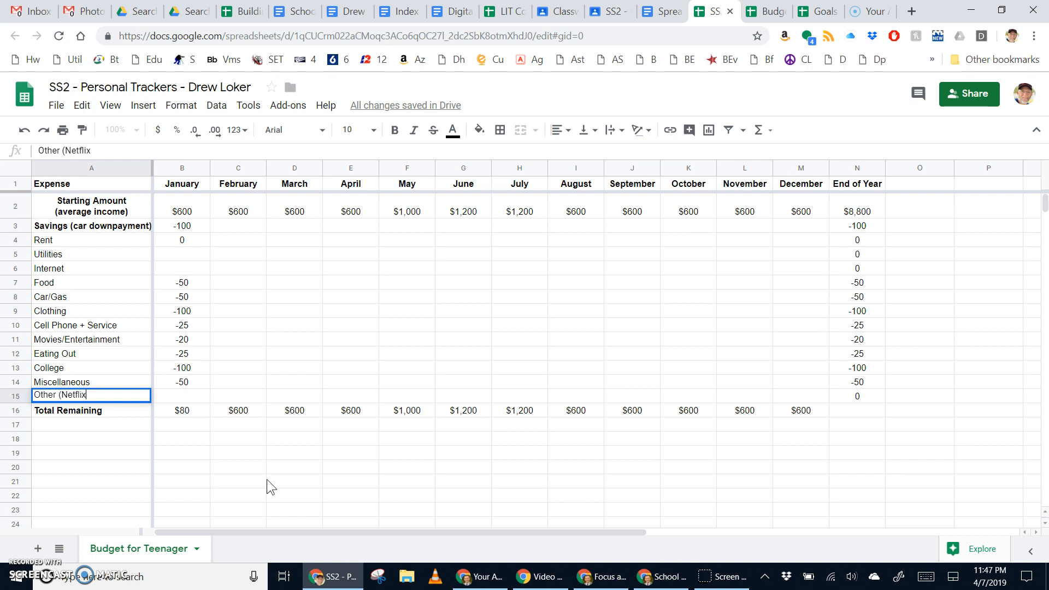
key(Tab)
text(-15)
key(Return)
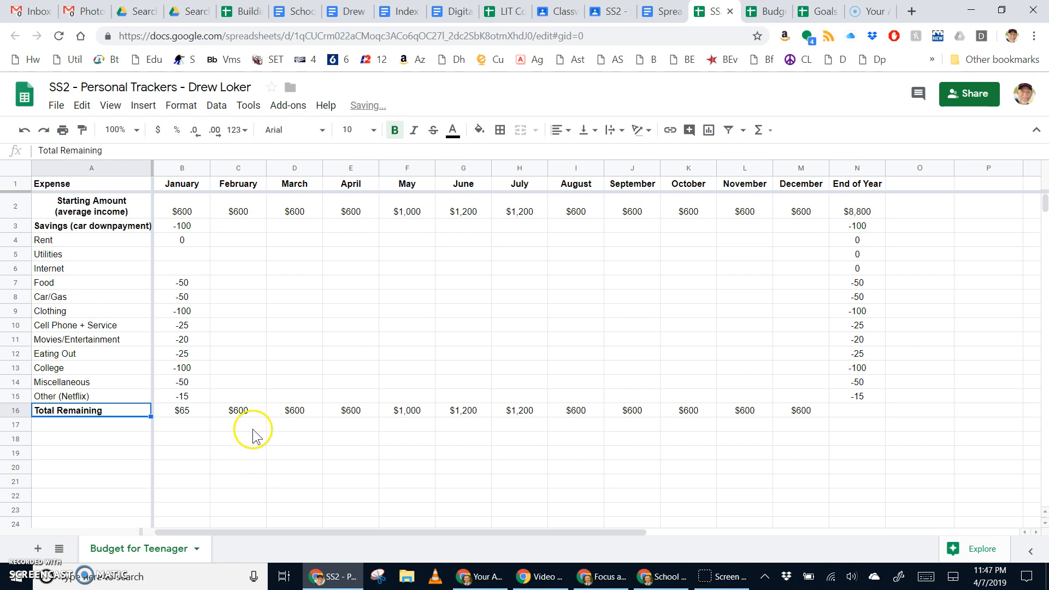
click(182, 414)
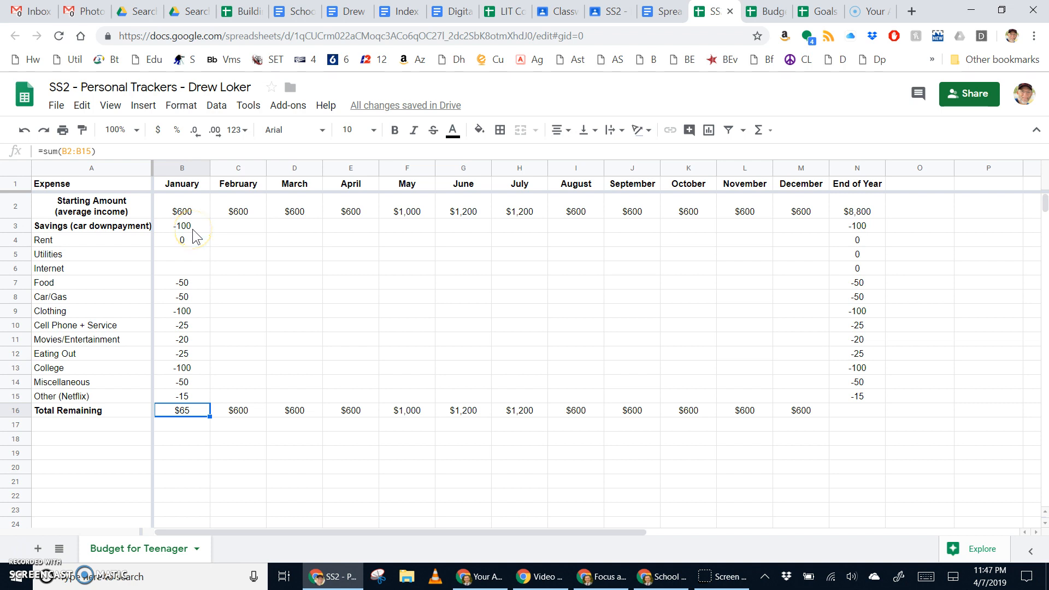
Step: Fill January's rows 3–15 across through December and copy April's $600 starting amount into May and June
drag(192, 228, 188, 394)
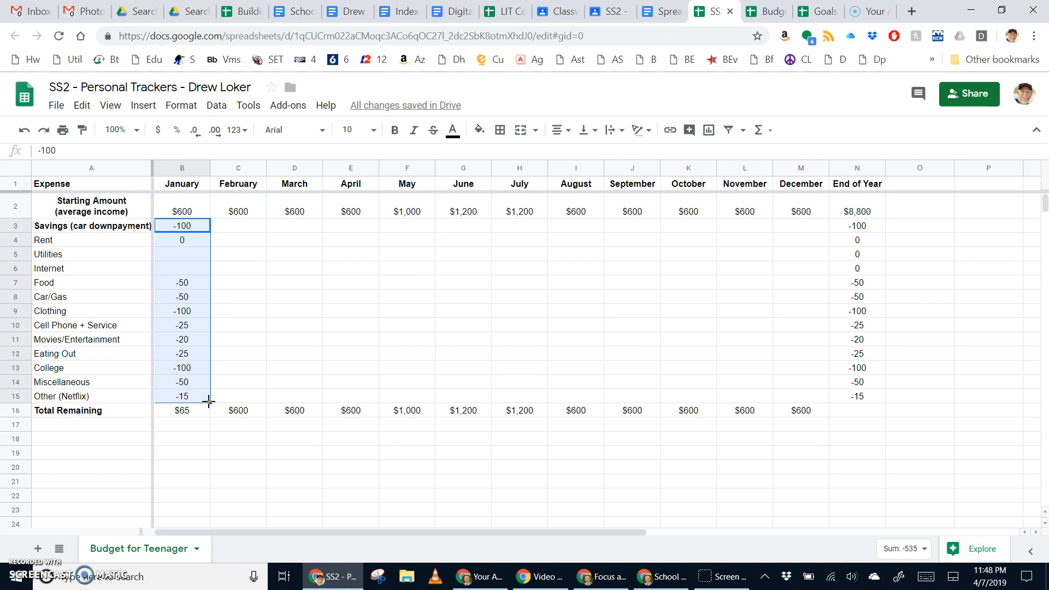
drag(210, 401, 801, 398)
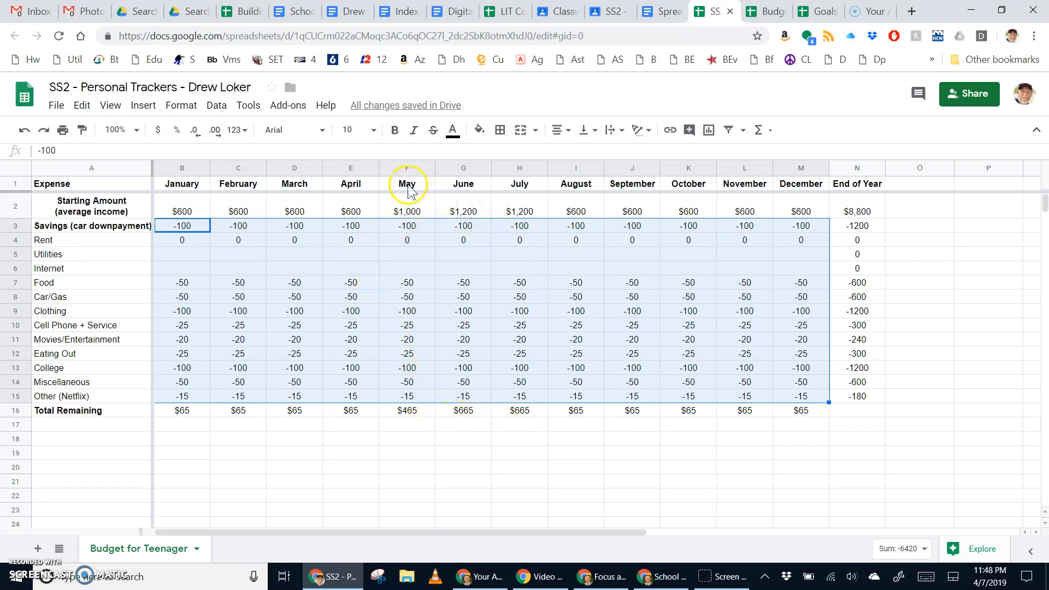
click(352, 209)
drag(378, 218, 525, 219)
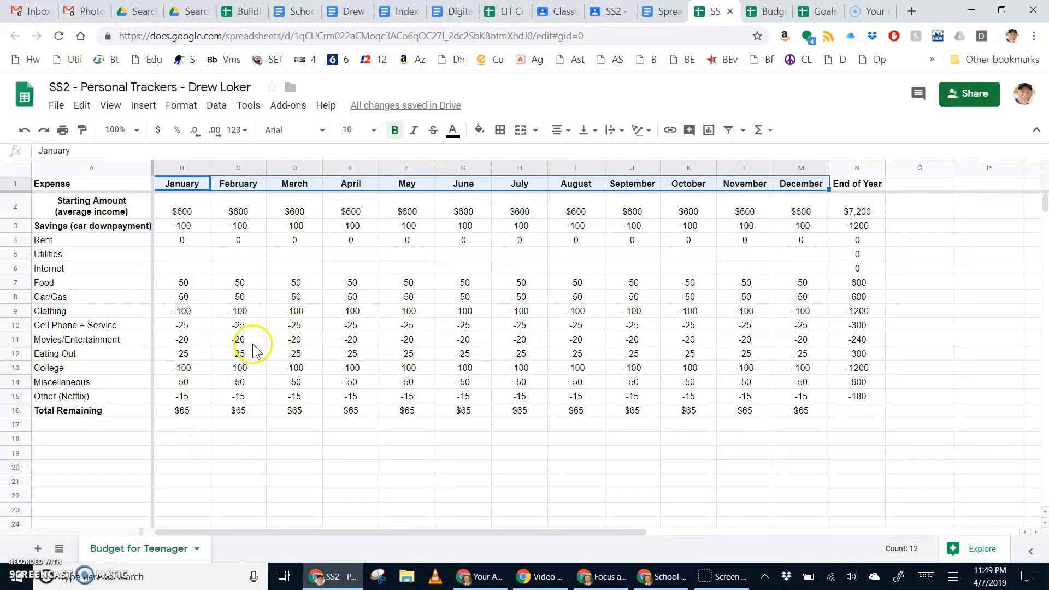
Step: Rename the first two headers to Month 1 and Month 2 and clear the March–December headers
click(192, 189)
text(Month)
key(Tab)
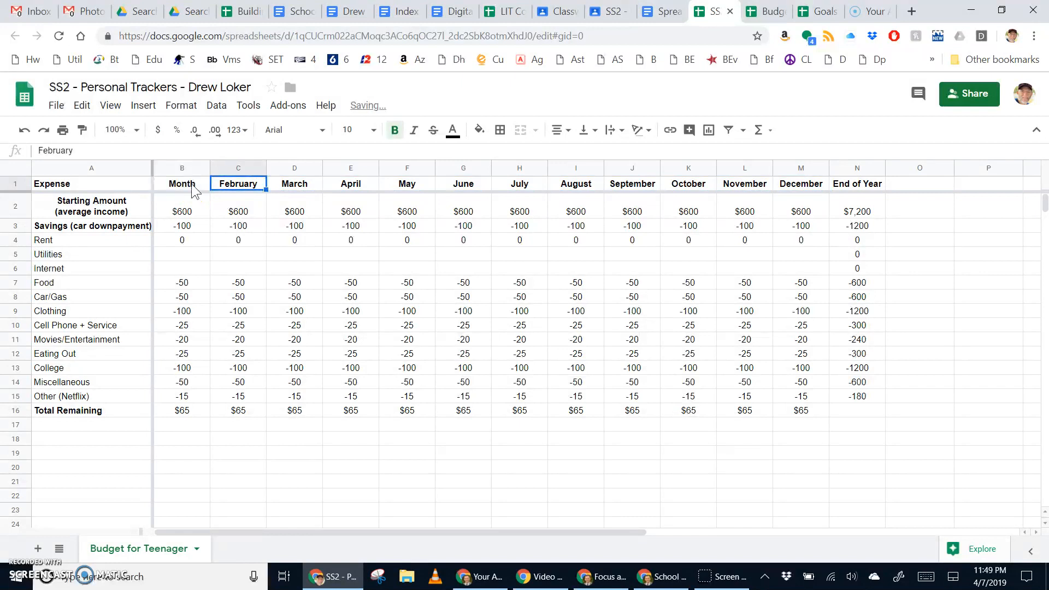
click(191, 186)
text(1)
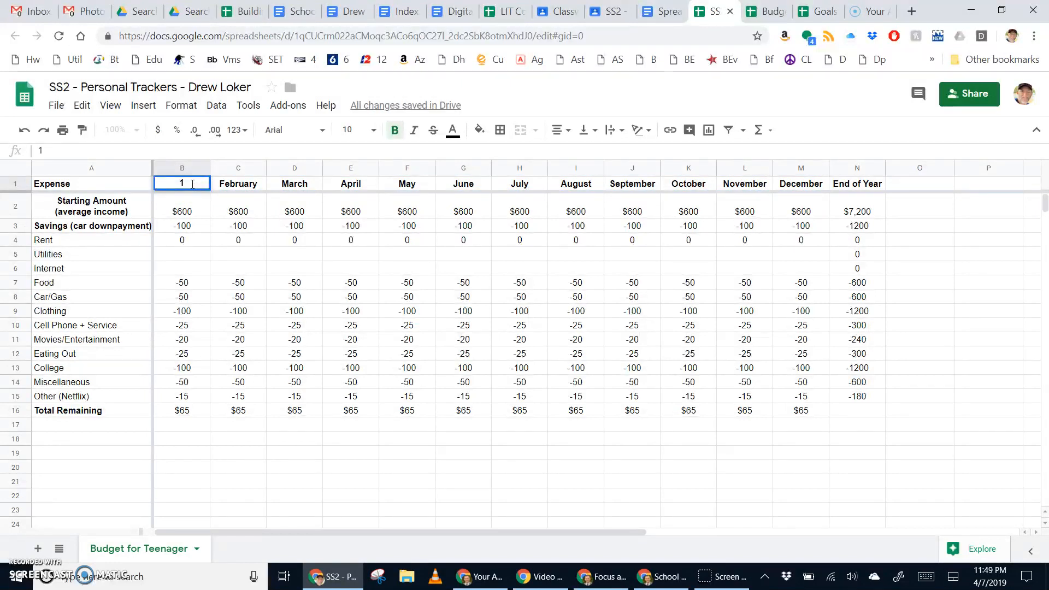
text(Month 1)
key(Tab)
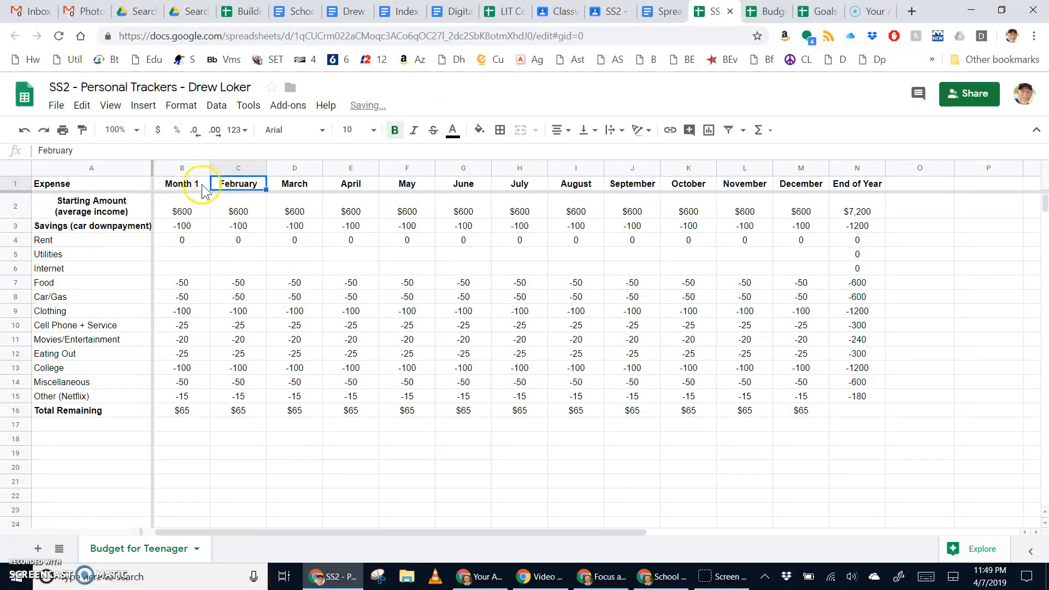
click(202, 186)
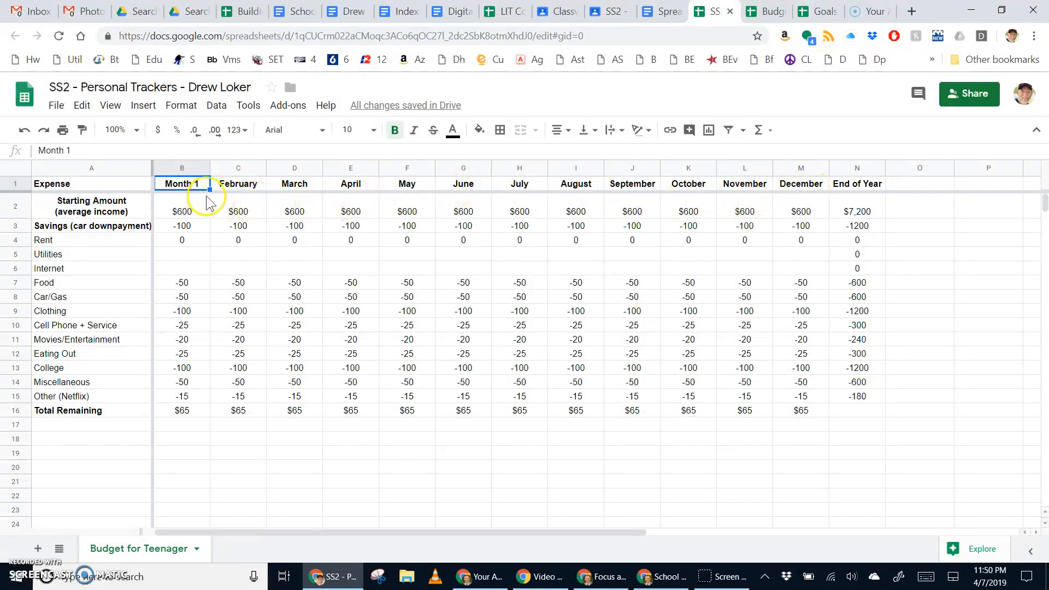
click(241, 189)
text(Month)
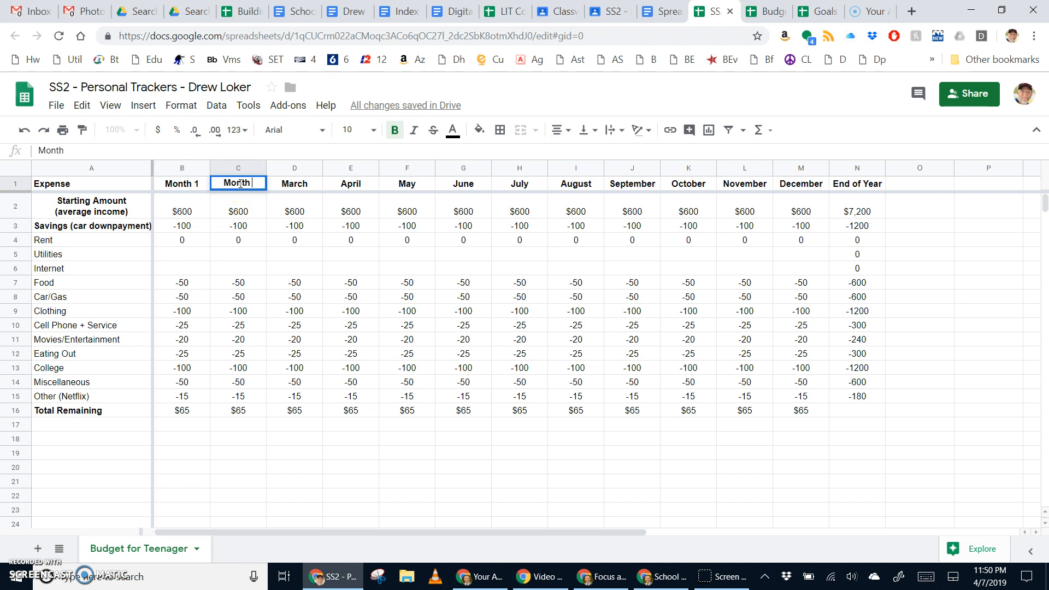
text( 2)
key(Tab)
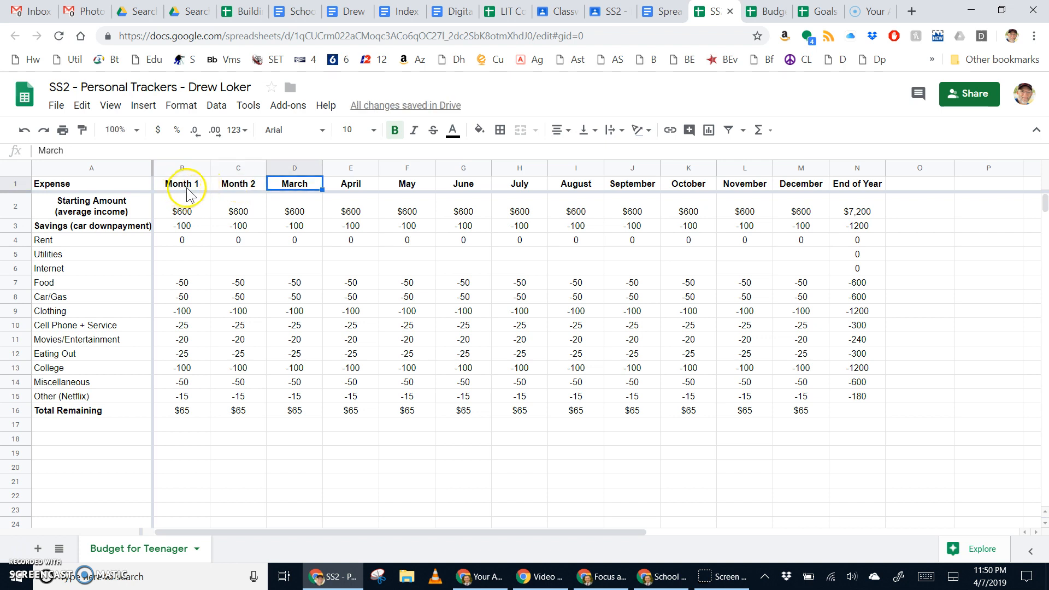
drag(309, 189, 787, 188)
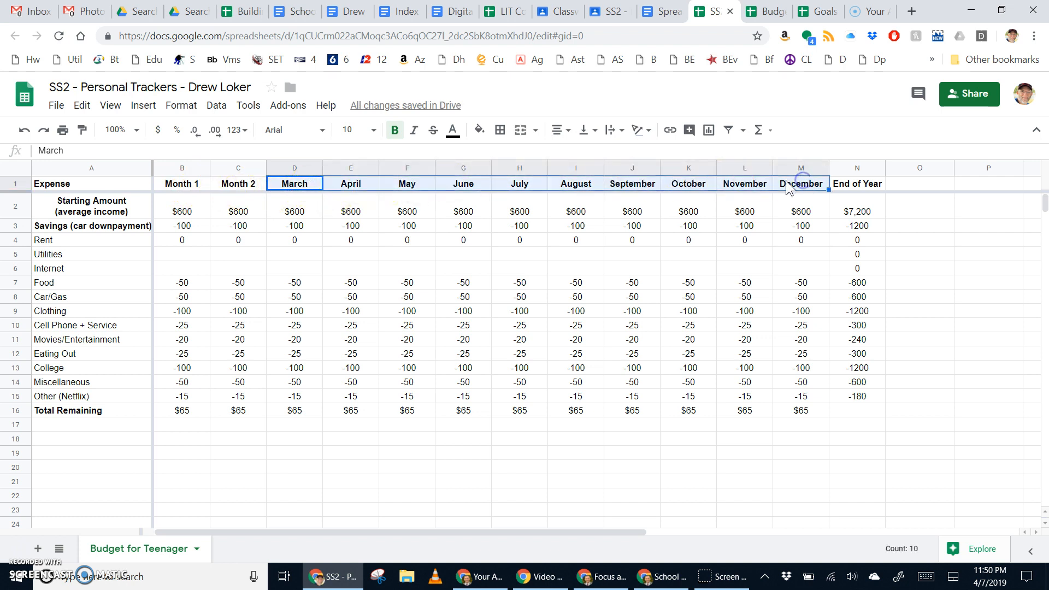
key(Delete)
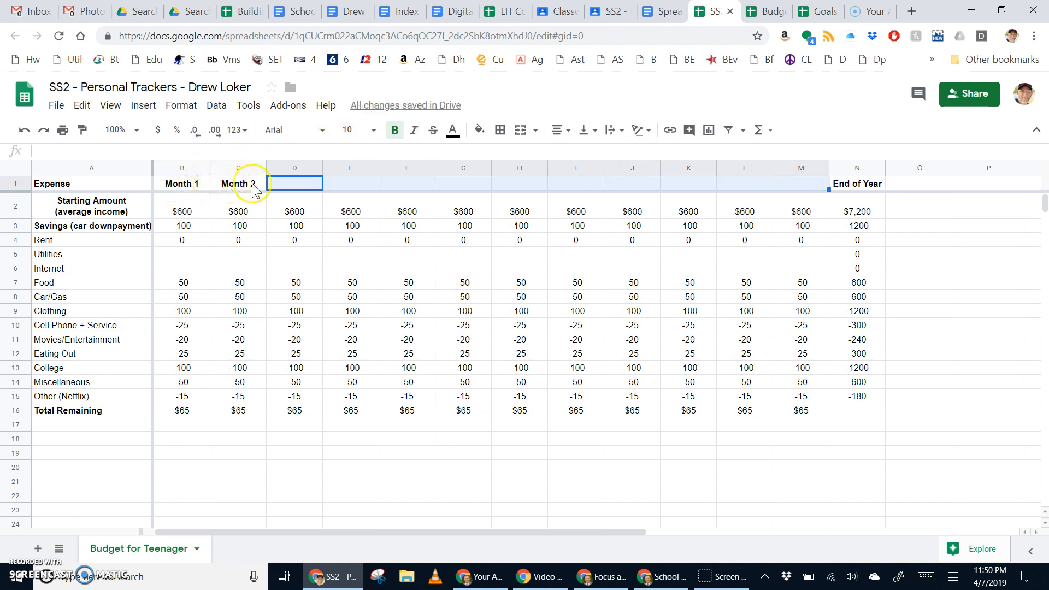
Step: Enter January and February as the first headers and autofill month names through December
click(200, 188)
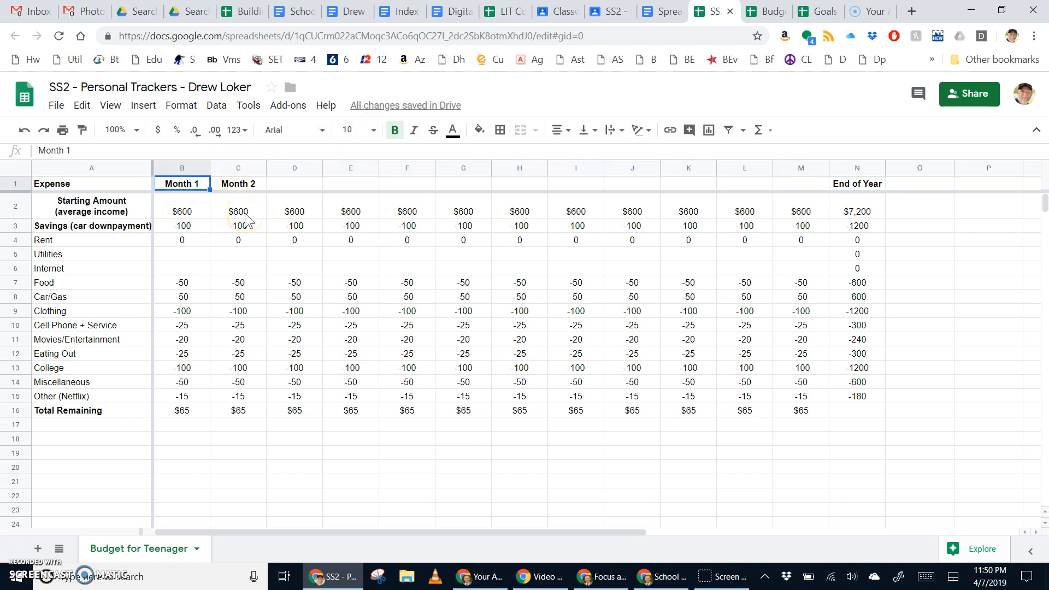
text(January)
key(Tab)
text(February)
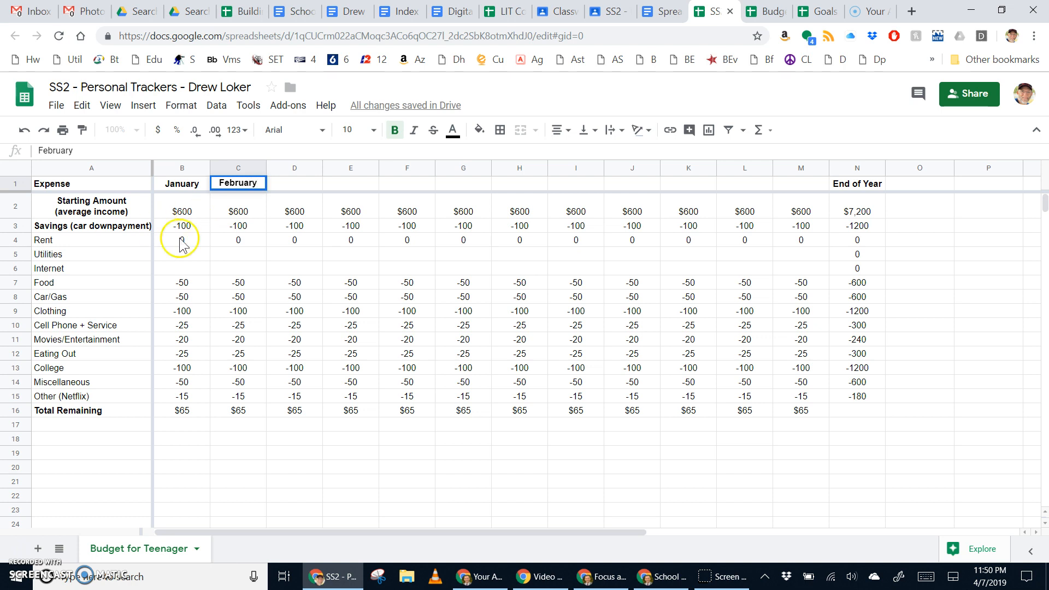
click(338, 242)
drag(183, 184, 242, 189)
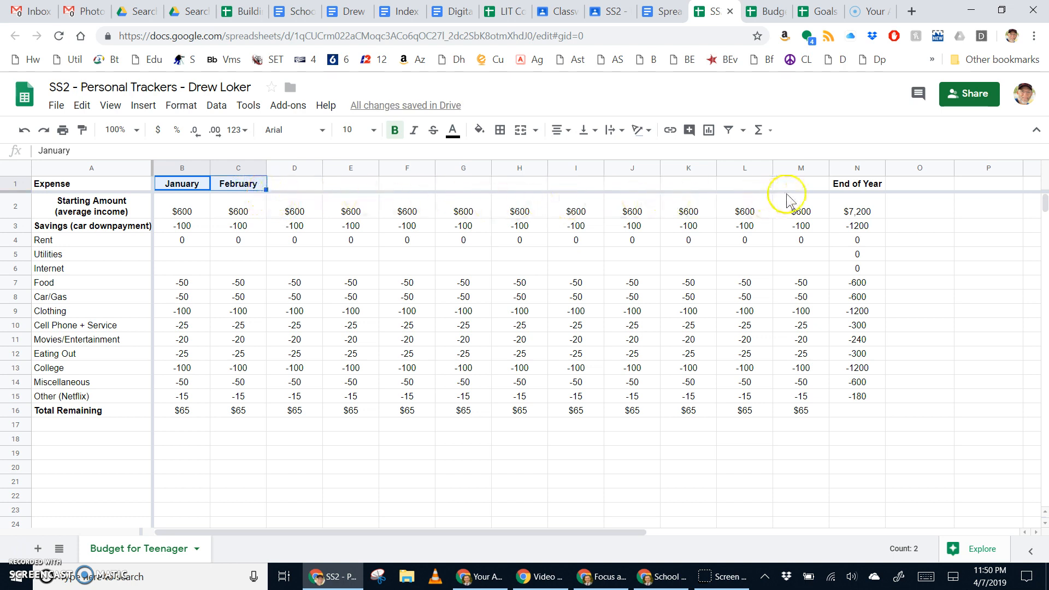
click(238, 210)
click(204, 186)
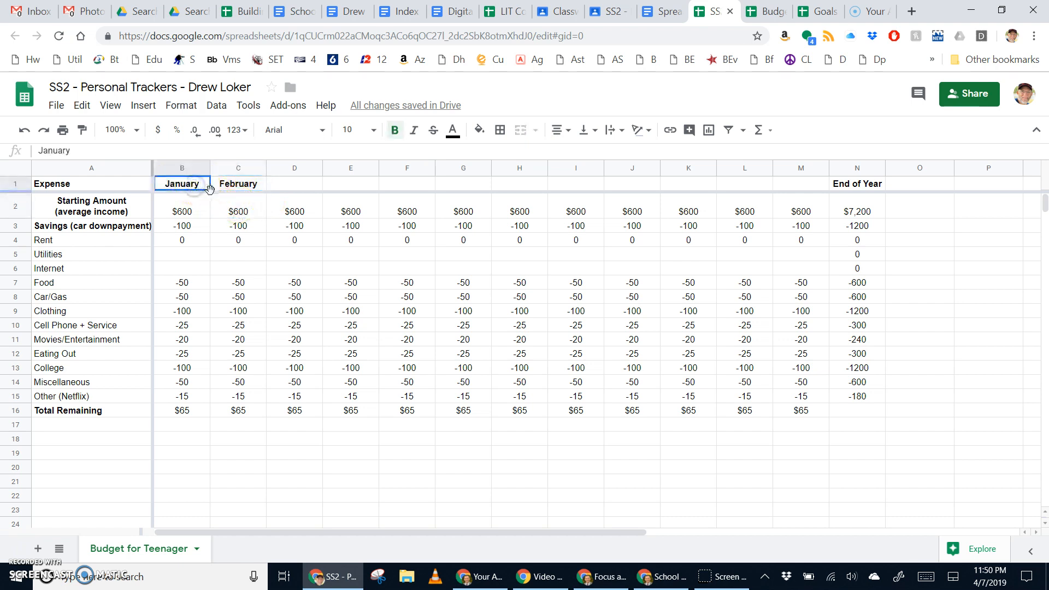
shift+click(237, 188)
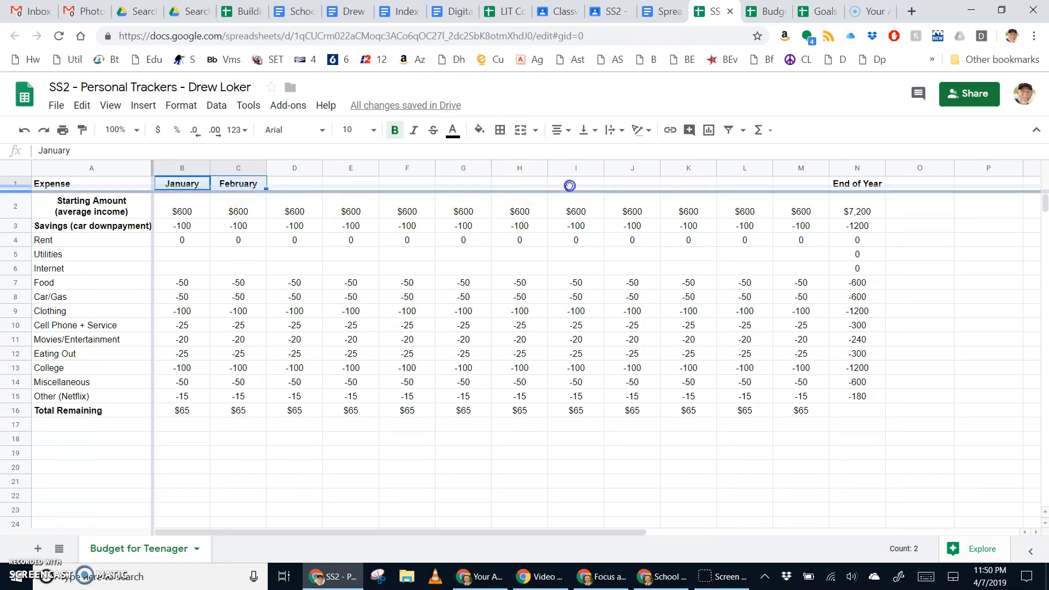
drag(589, 191, 589, 192)
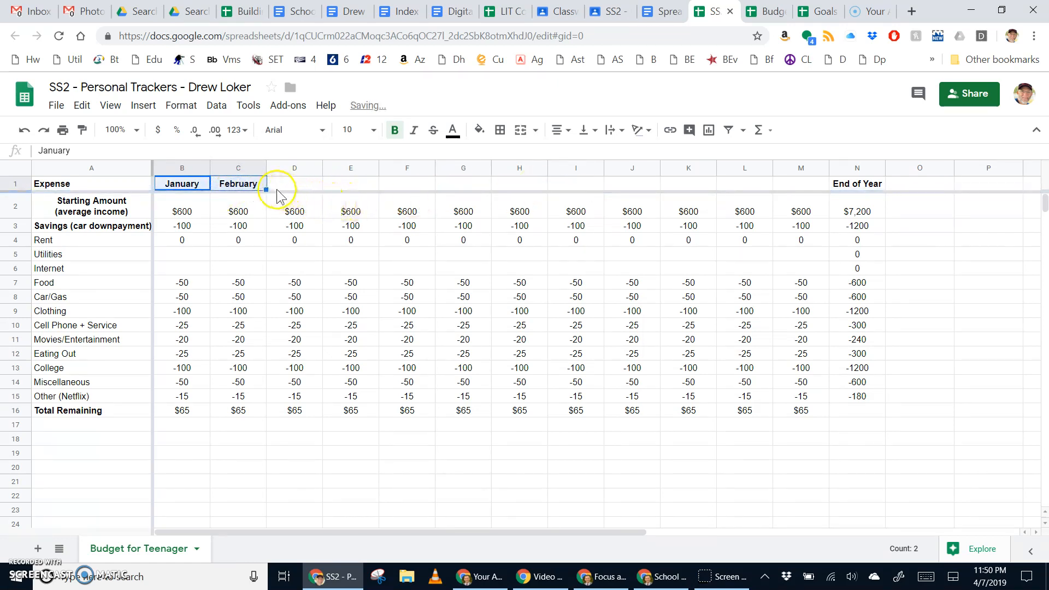
drag(267, 189, 803, 186)
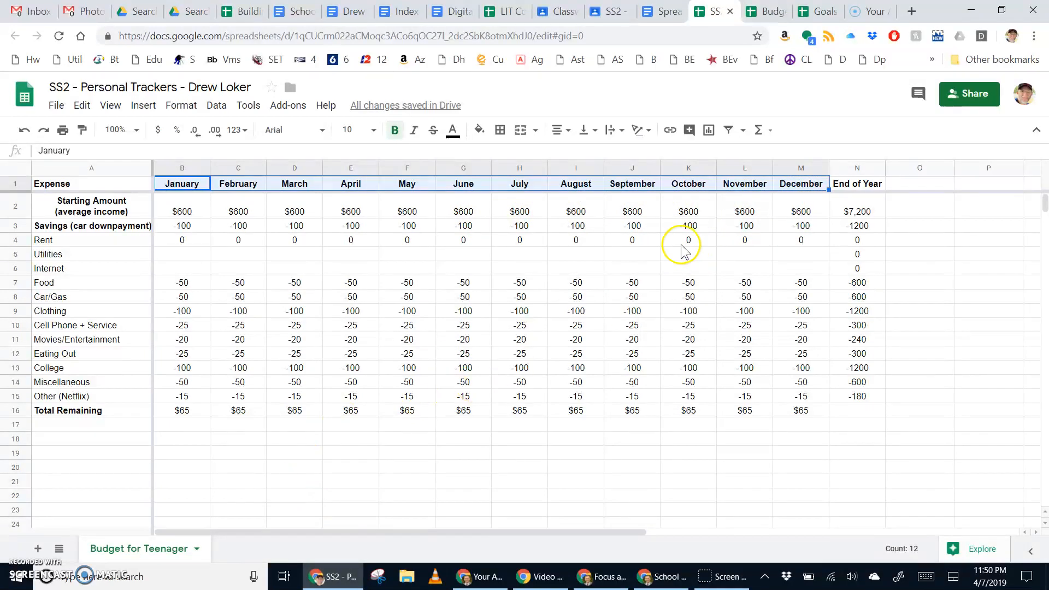
Step: Verify January's =sum(B2:B15) total and $600 start, then select B16:M16 and open Format
click(188, 410)
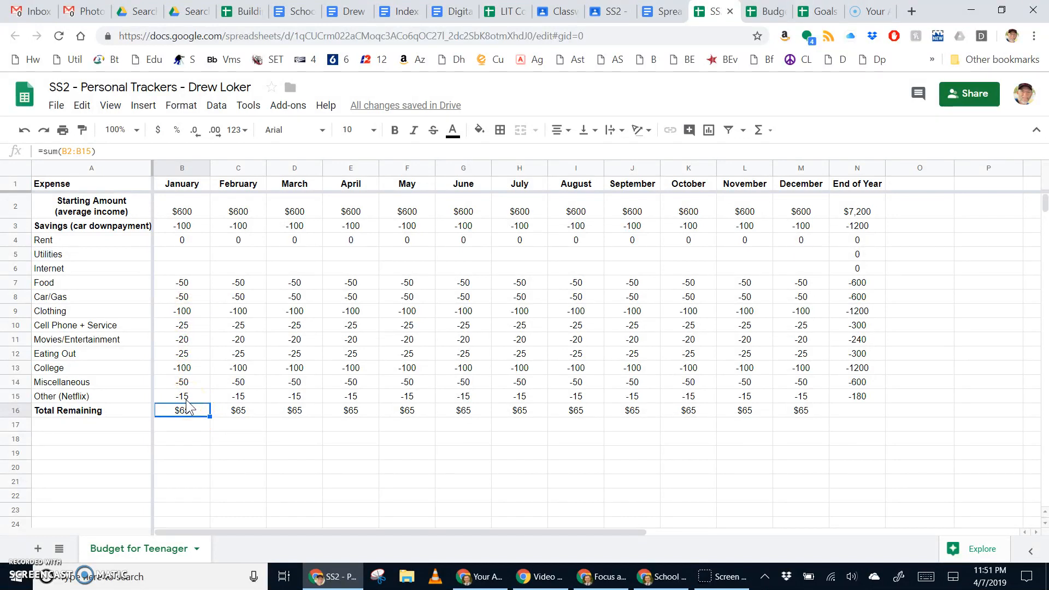
click(180, 209)
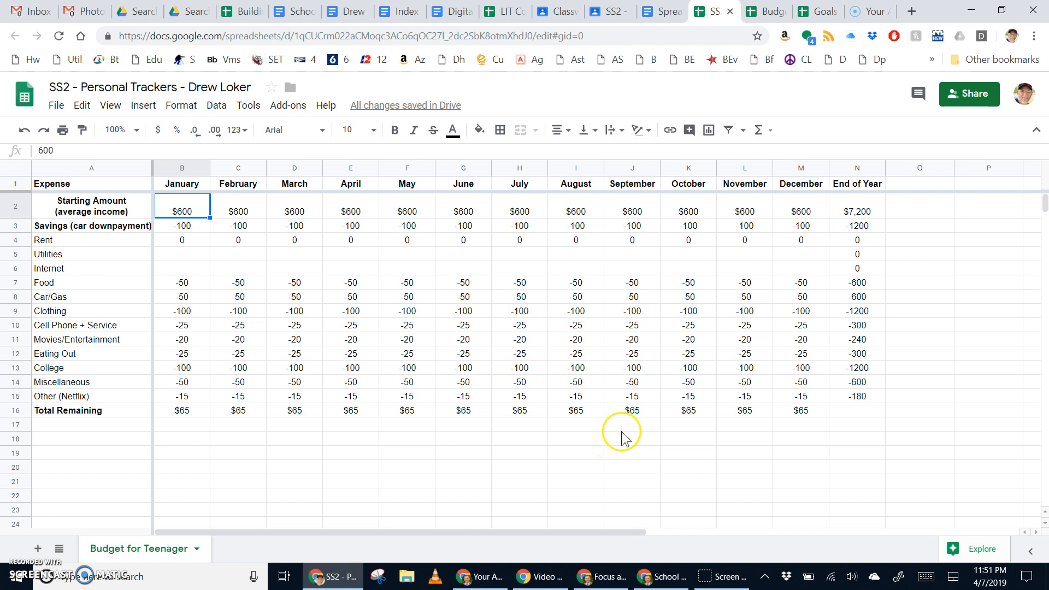
click(190, 414)
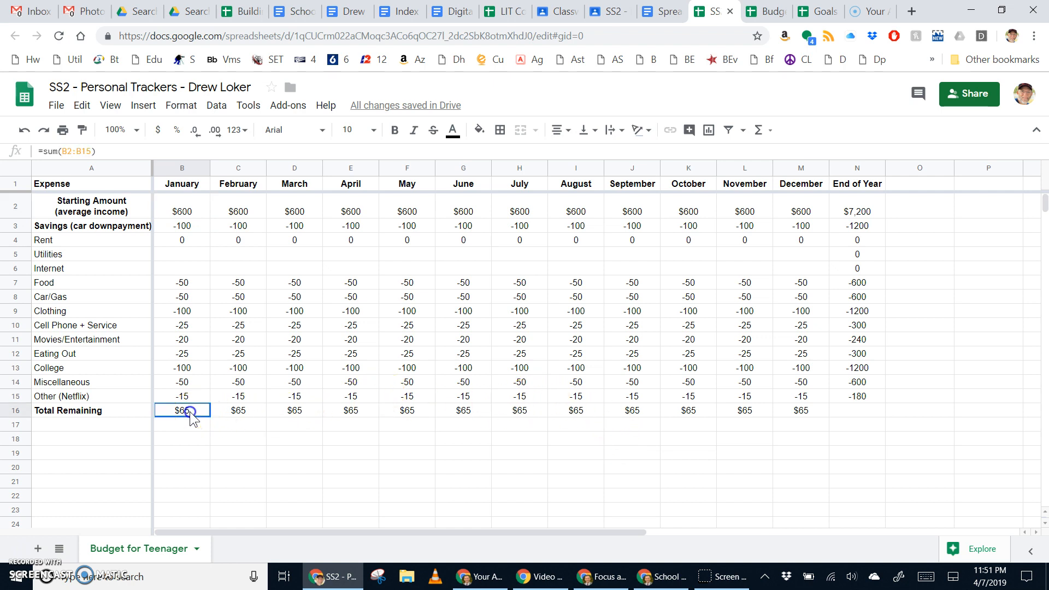
drag(191, 417, 806, 416)
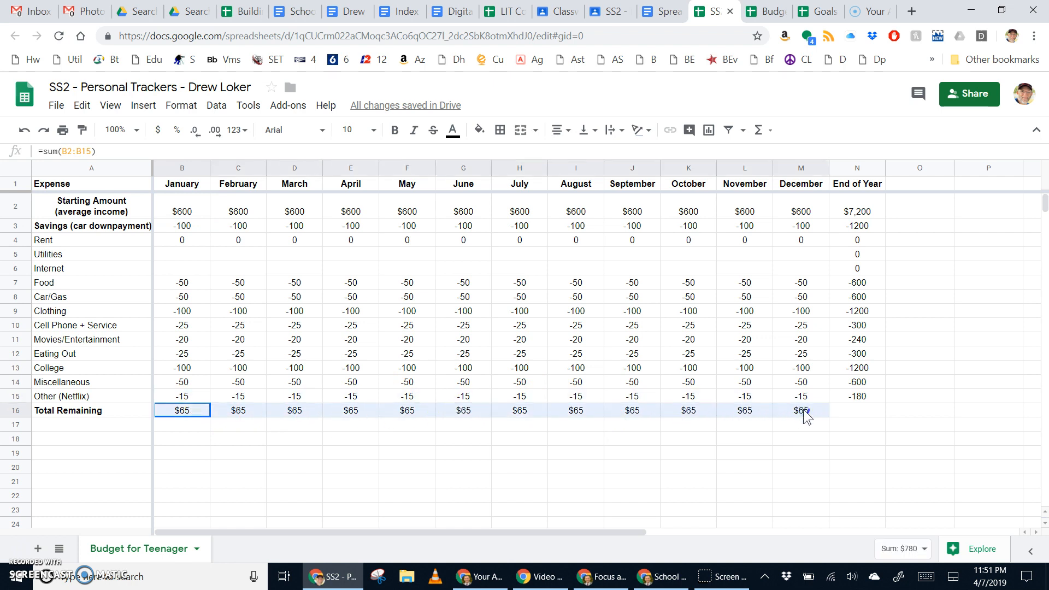
click(175, 107)
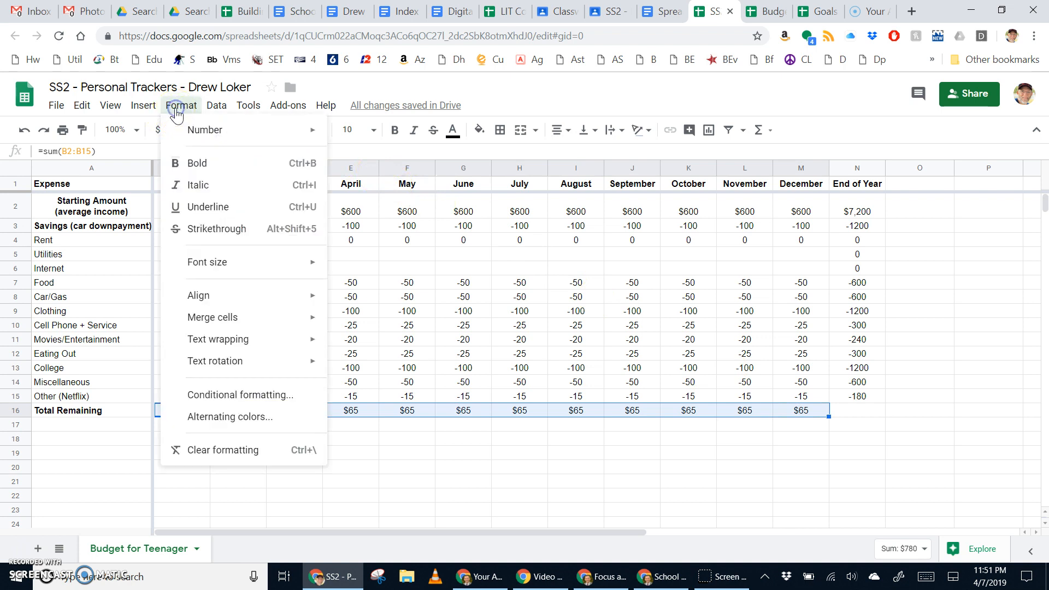
Step: Add a conditional format rule filling B16:M16 light red when the value is less than 0
click(273, 399)
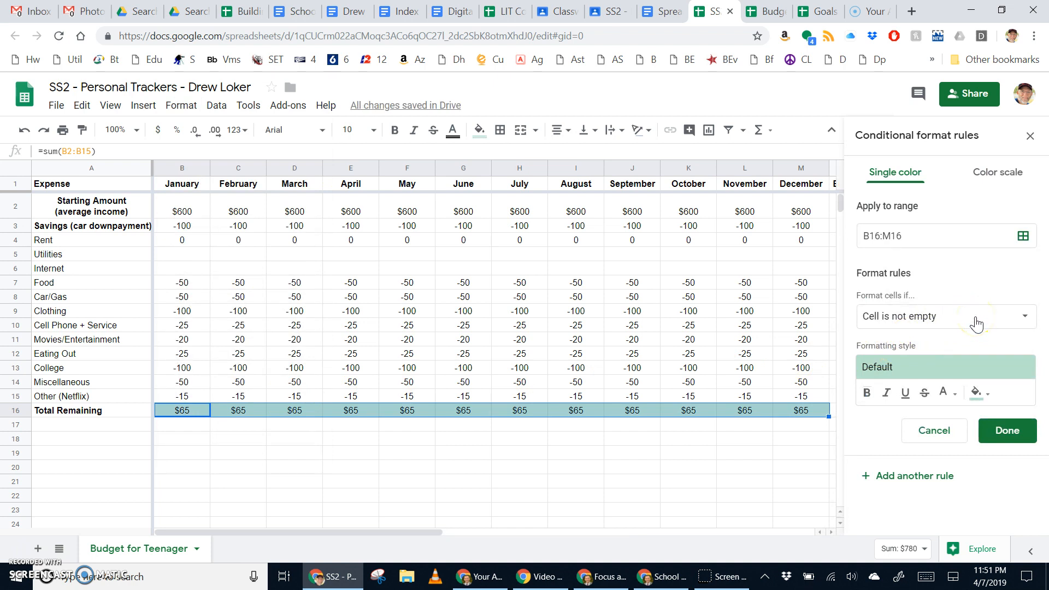
click(930, 322)
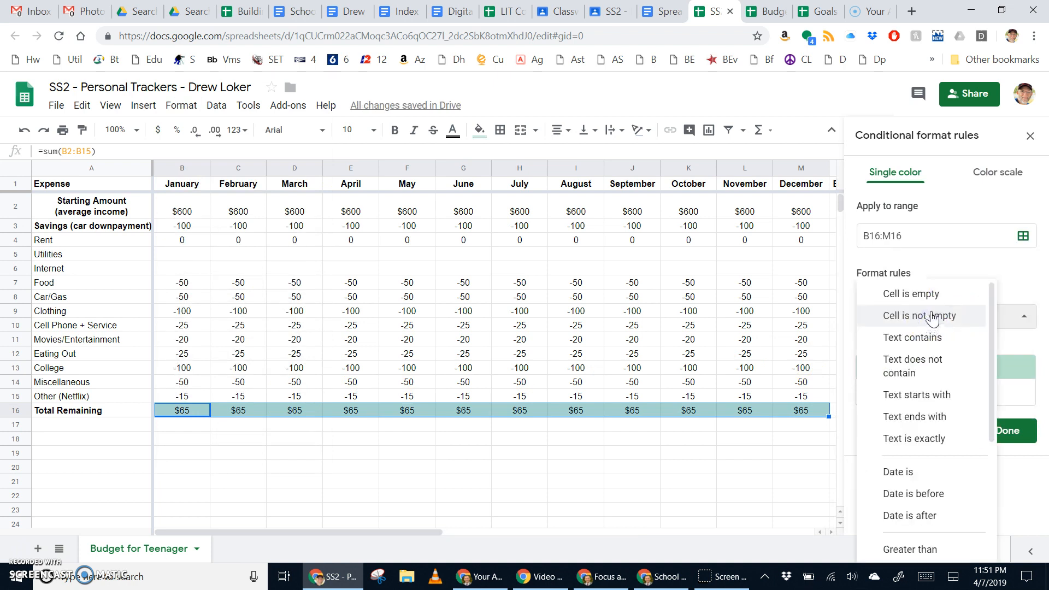
scroll(932, 456, down, 3)
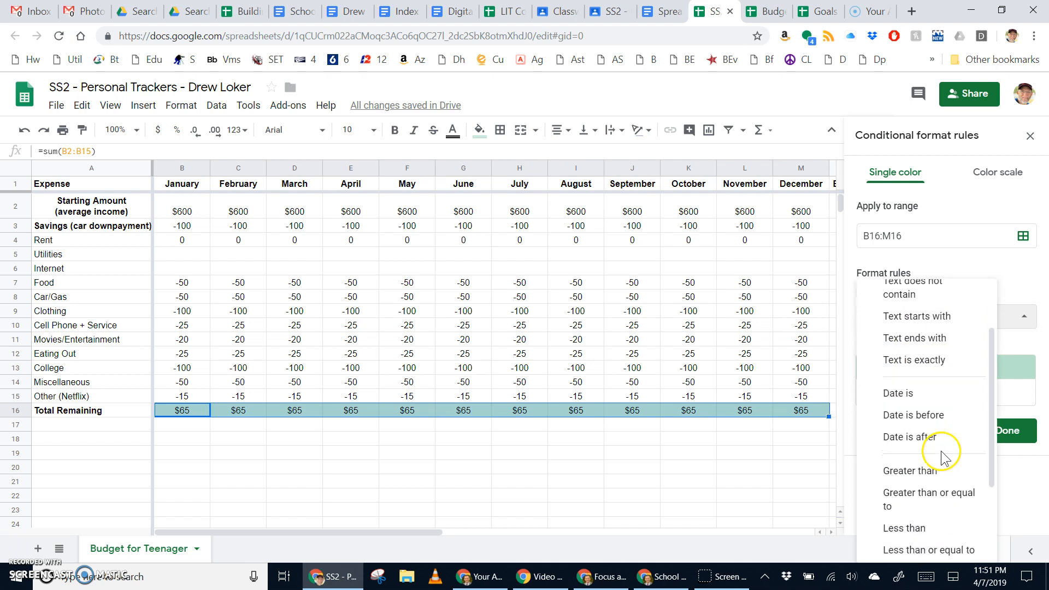
scroll(941, 465, down, 1)
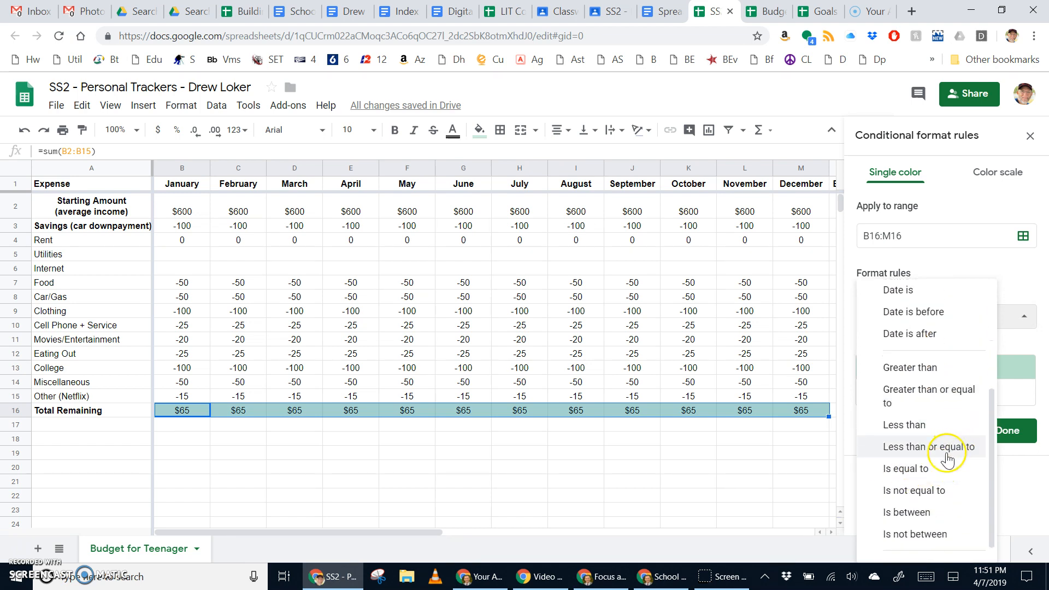
click(927, 425)
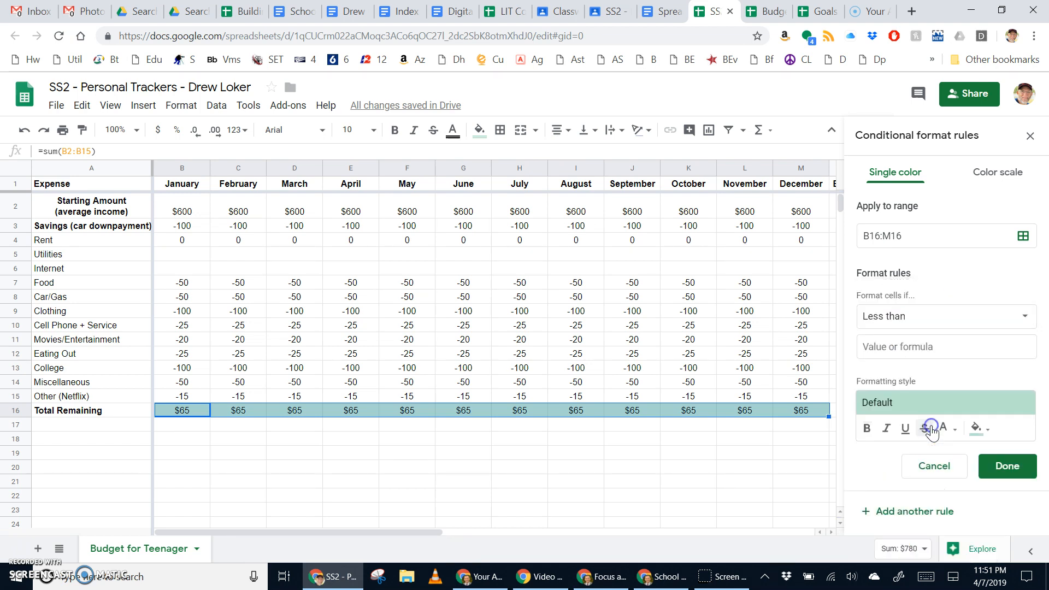
click(912, 346)
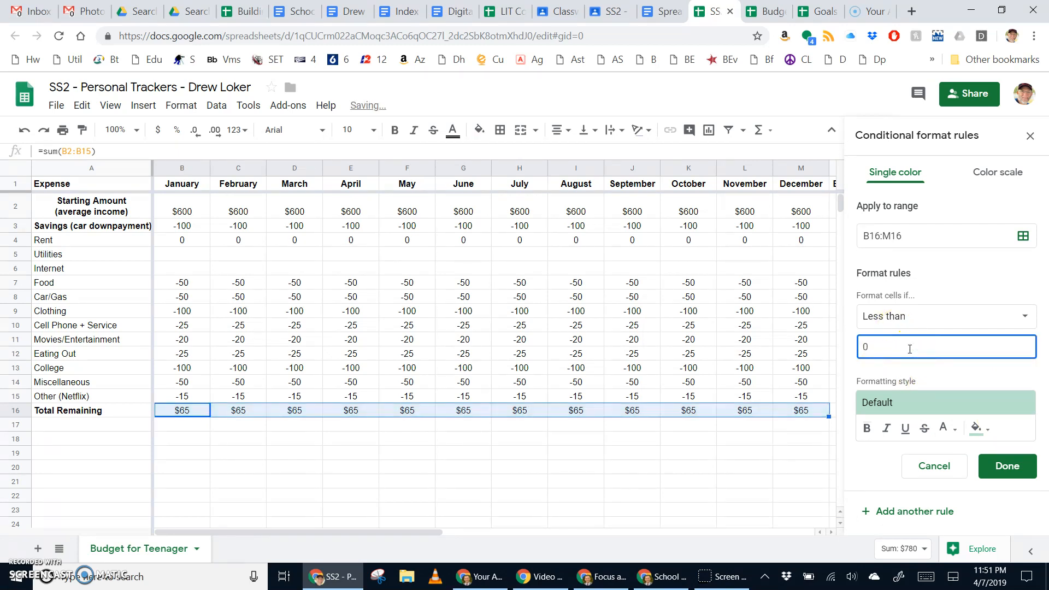
click(980, 429)
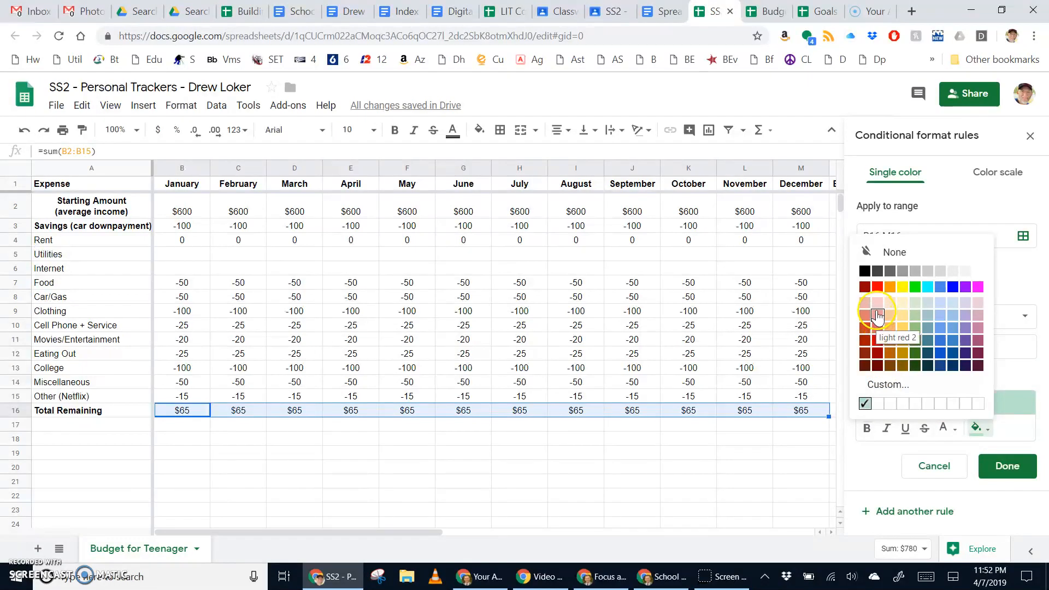
click(877, 317)
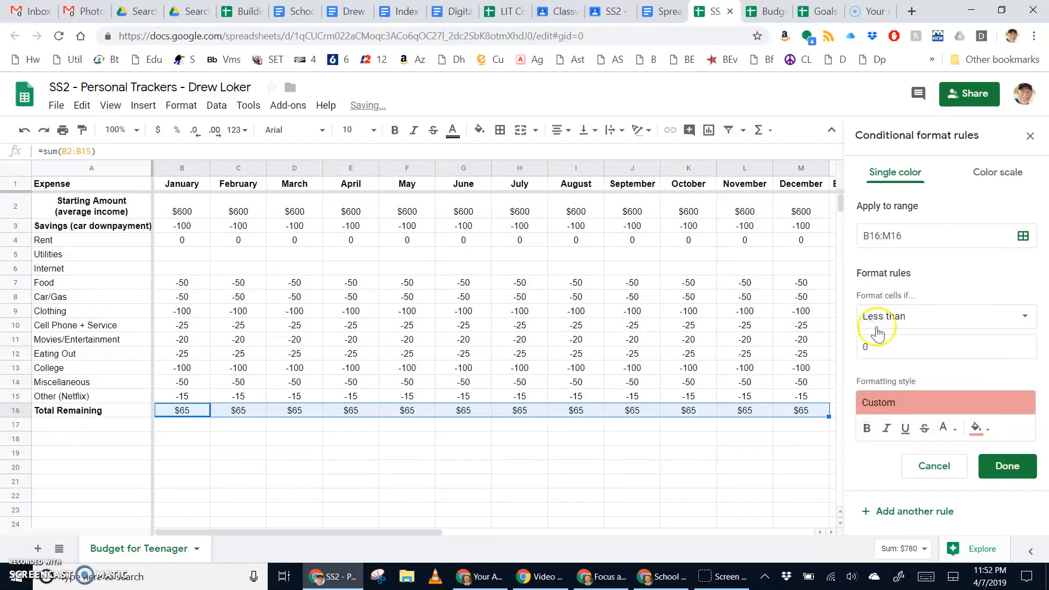
click(1008, 470)
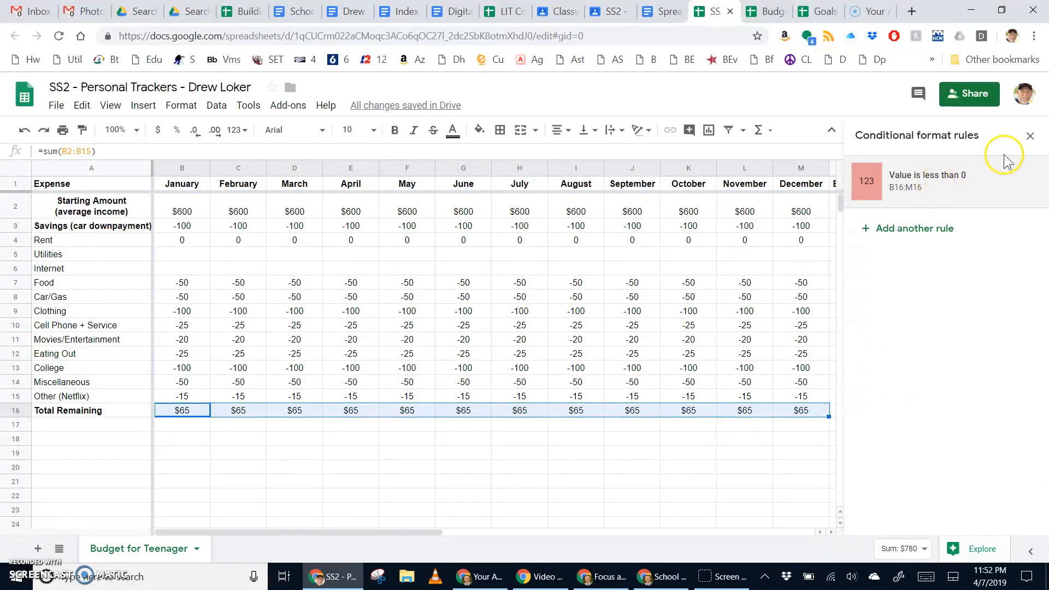
click(1030, 137)
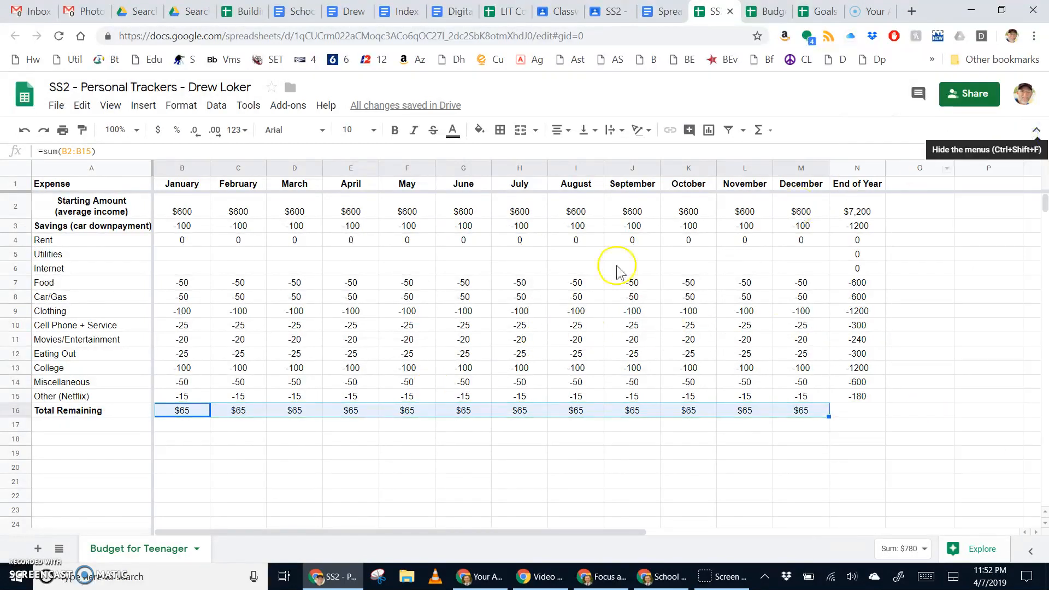
Step: Change January Rent to -100 so January's Total Remaining becomes a red -$35
click(197, 454)
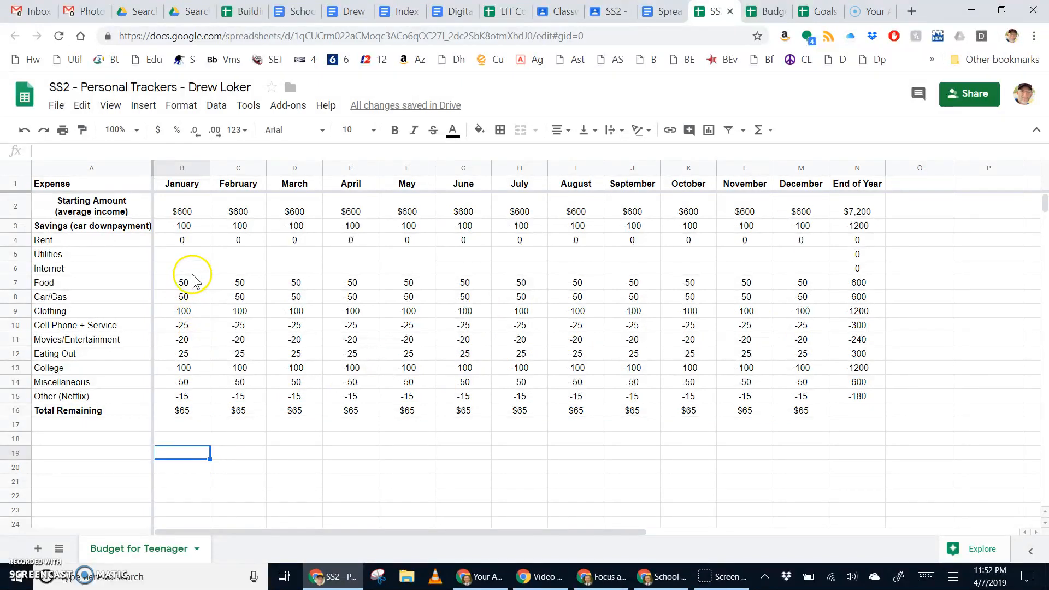
click(183, 243)
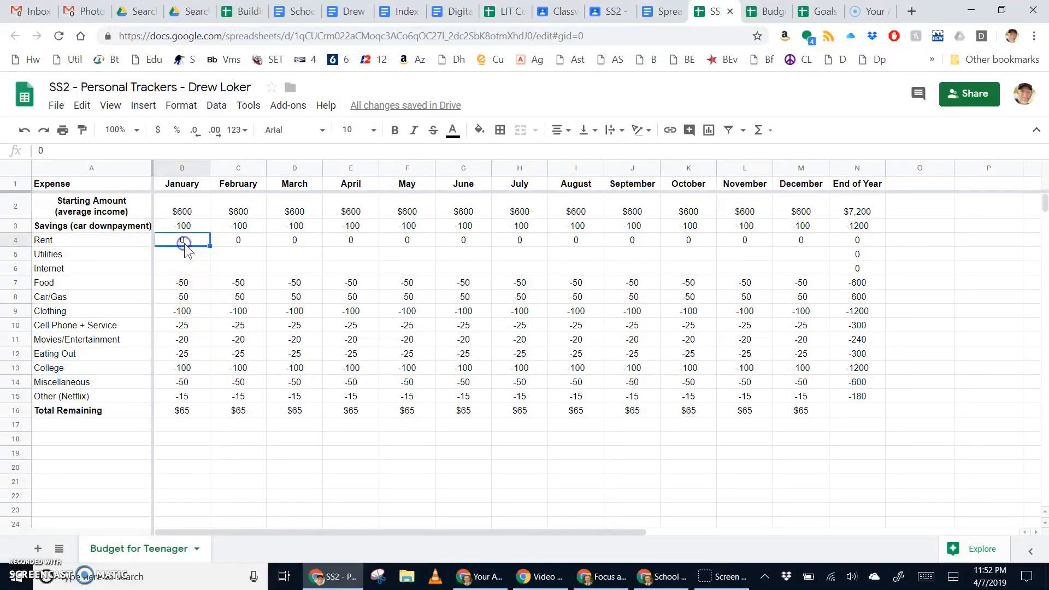
text(-100)
key(Return)
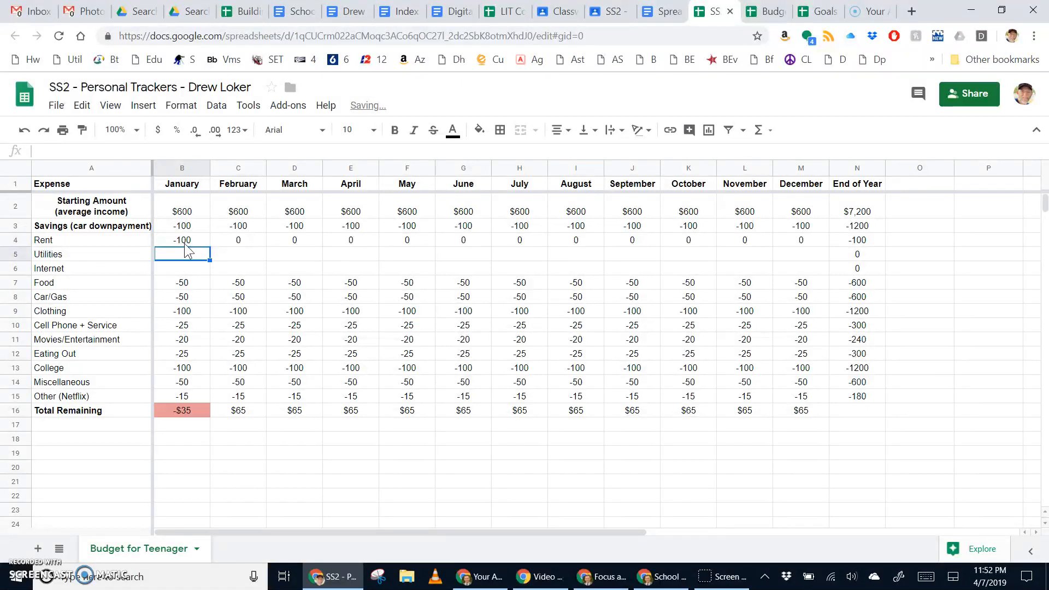
click(185, 411)
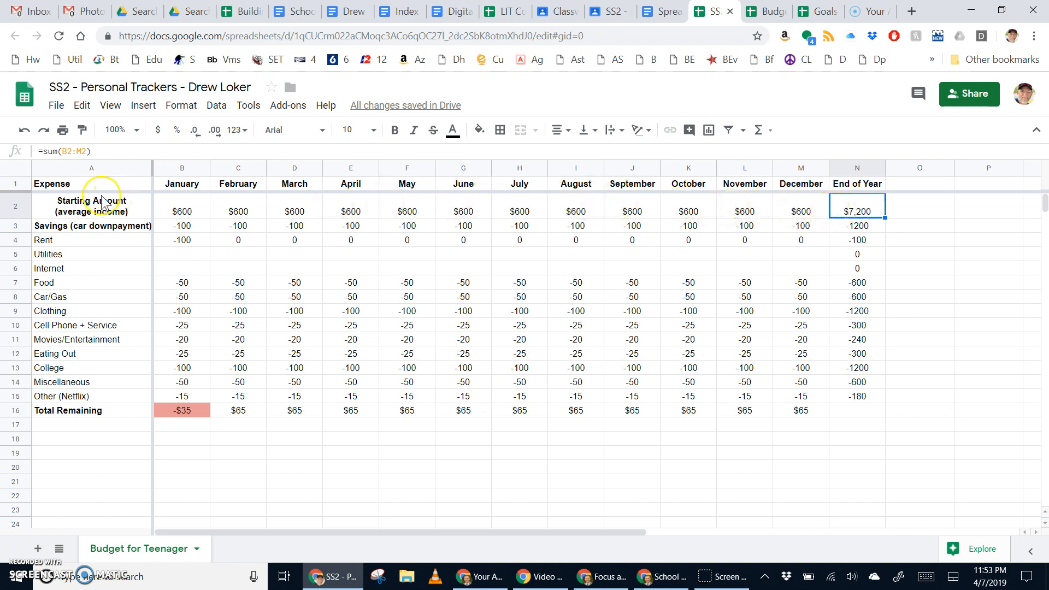
drag(863, 226, 864, 396)
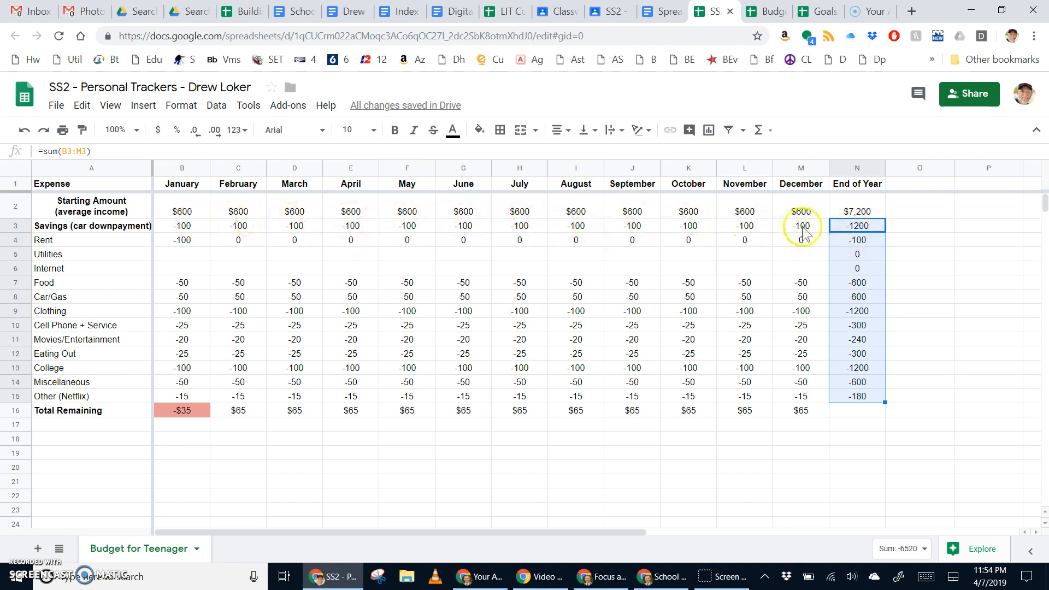
click(866, 224)
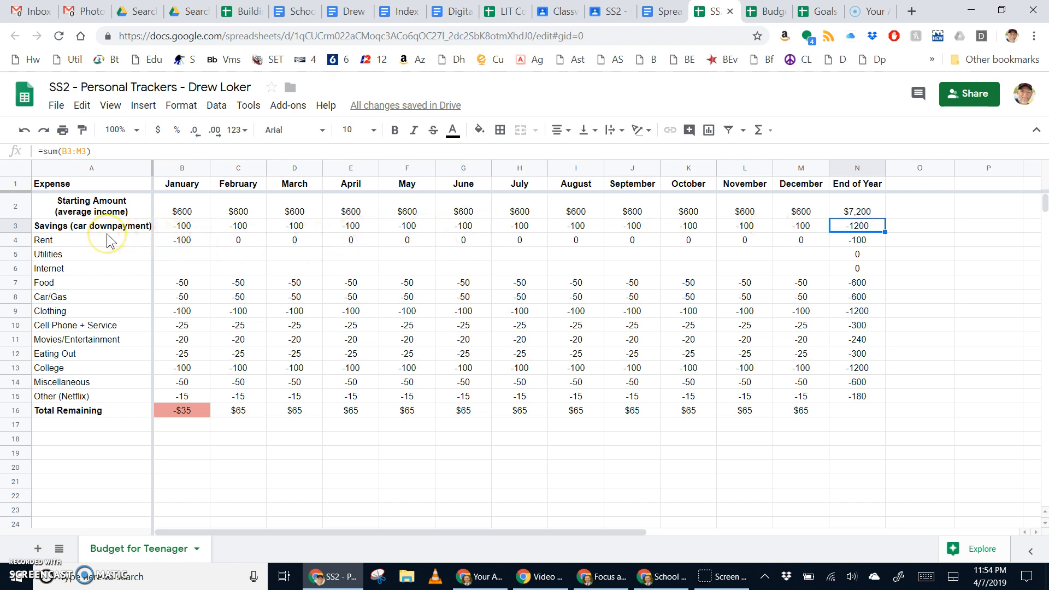
click(866, 284)
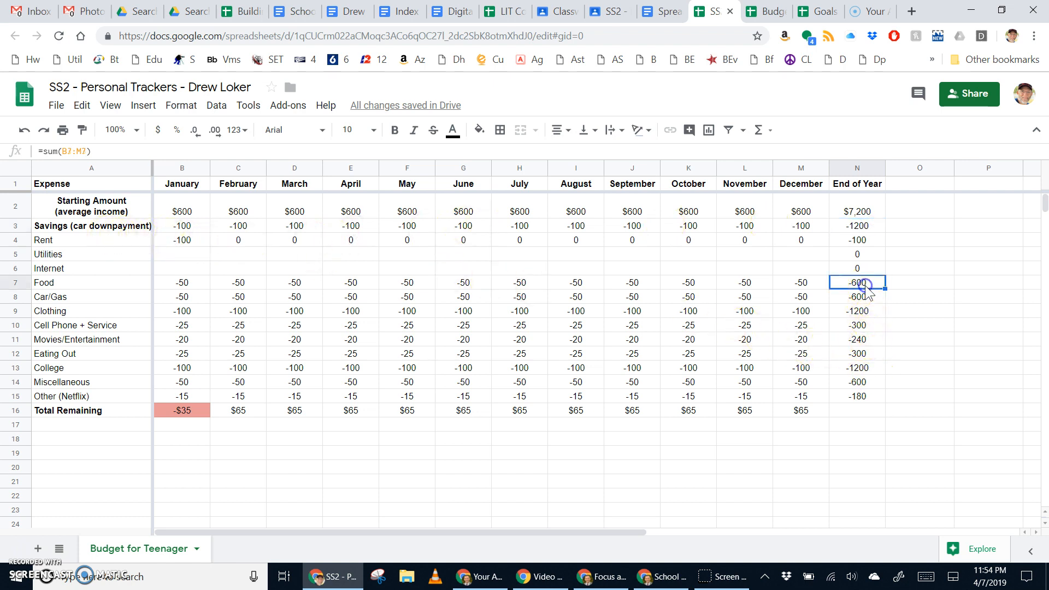
click(863, 410)
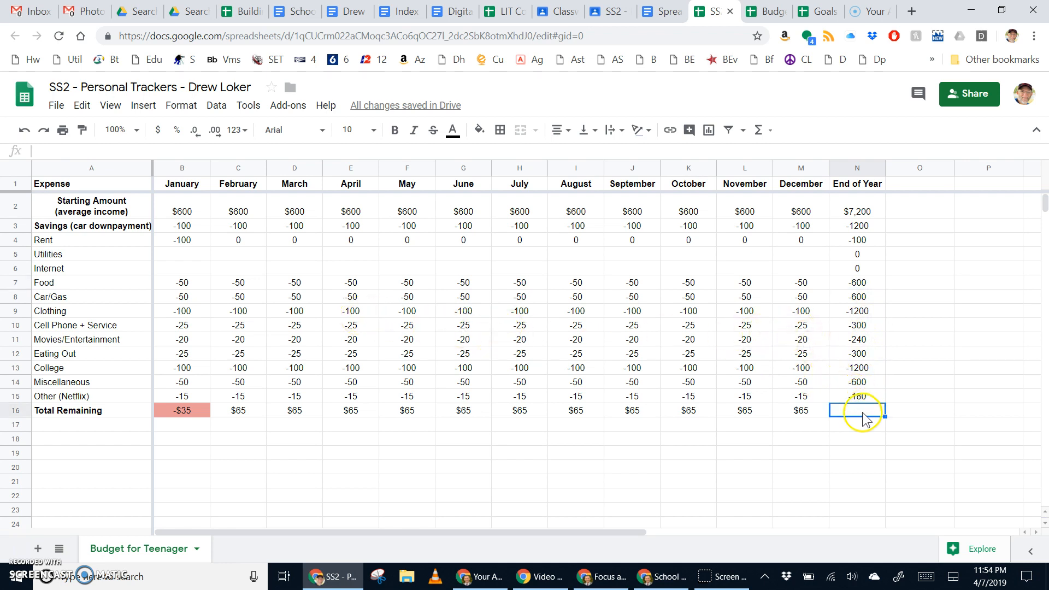